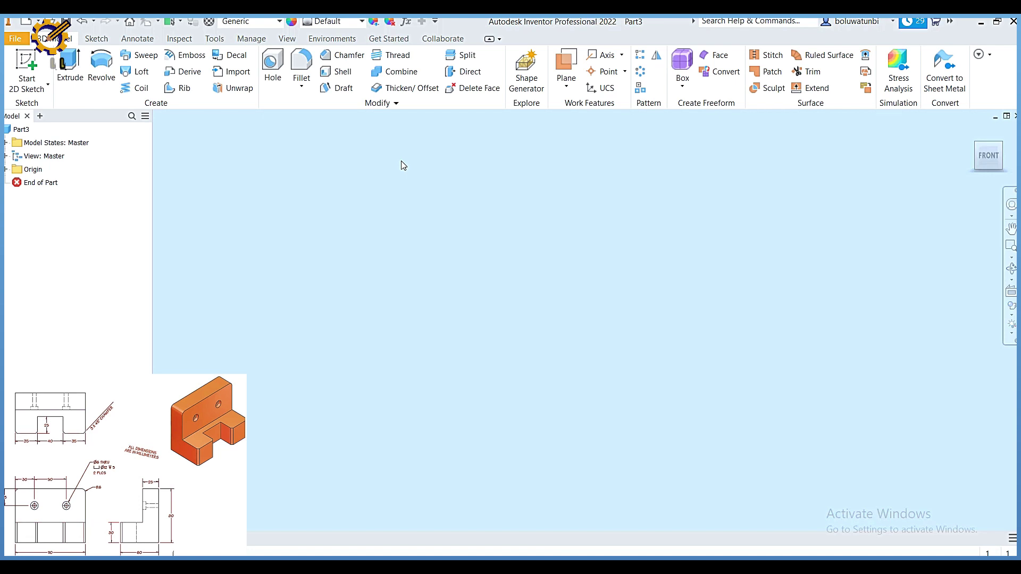
Step: Sketch a rectangle 110 mm wide and 60 mm high on the origin plane facing the Right view, with its lower-left corner at the origin
click(33, 65)
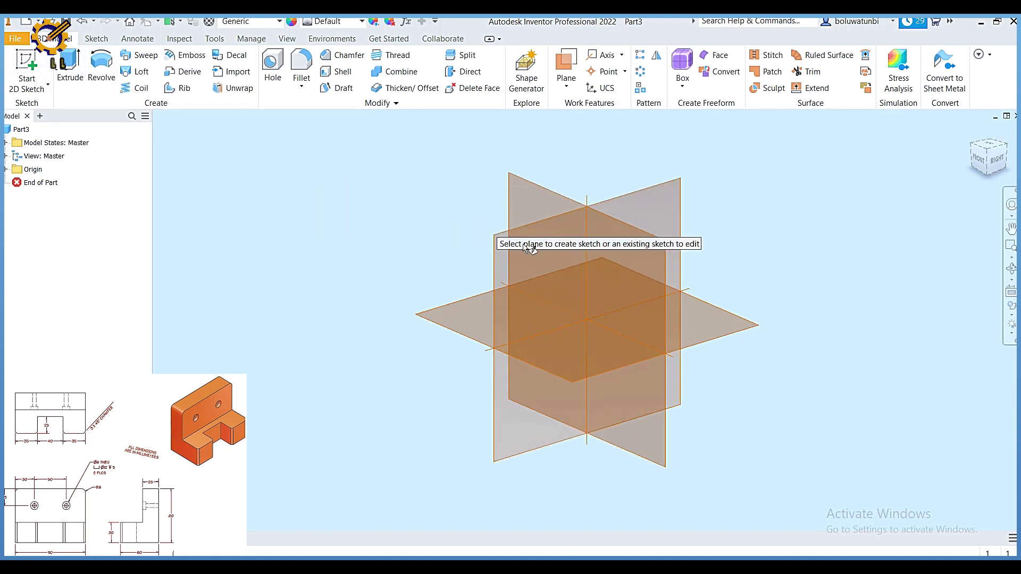
click(525, 247)
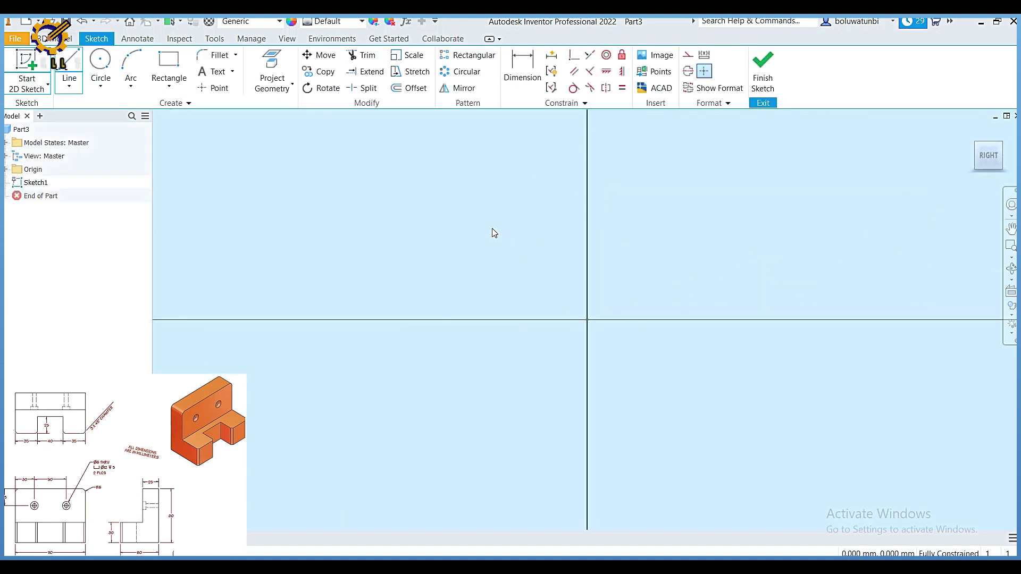
click(171, 67)
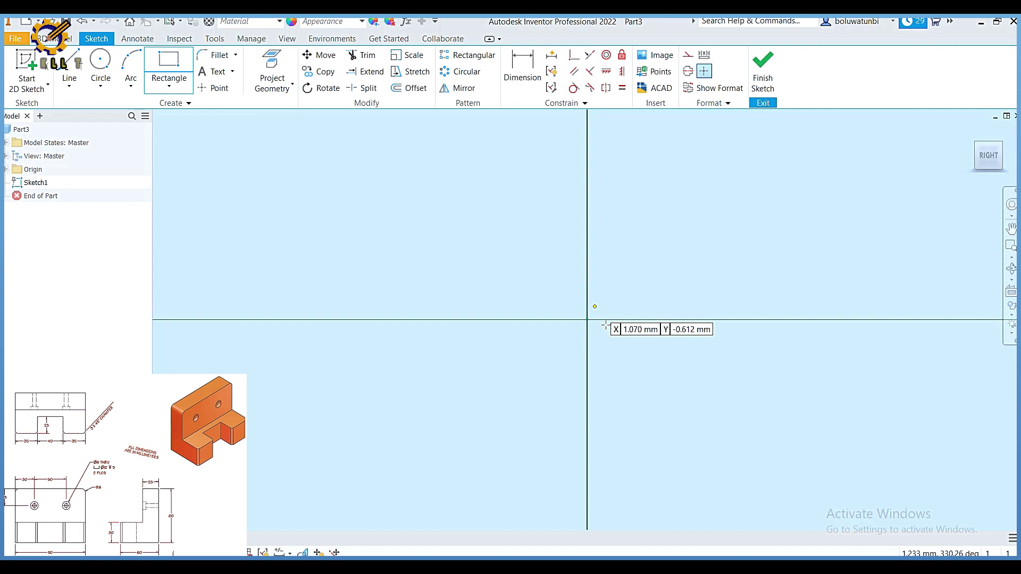
click(587, 319)
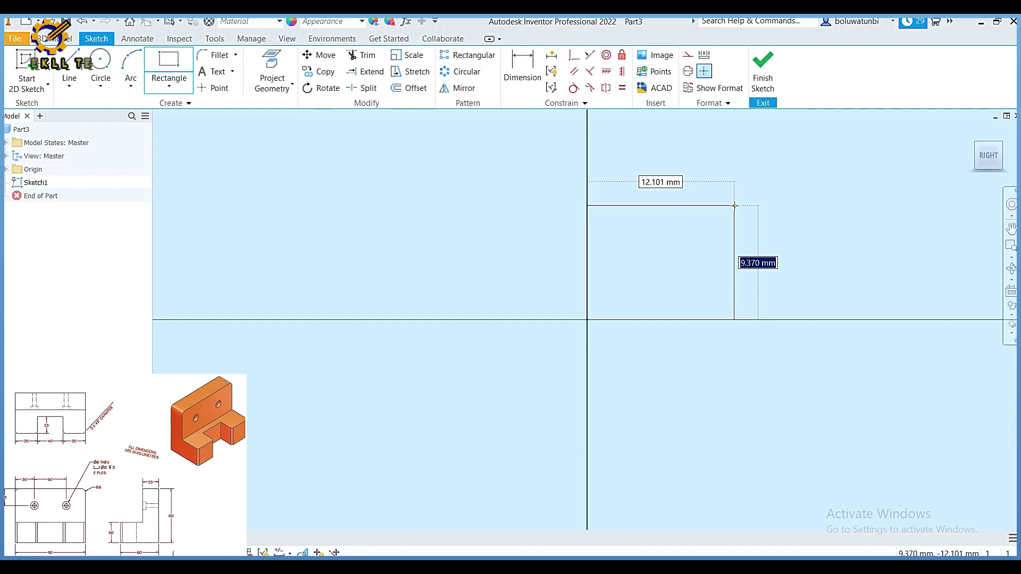
text(60)
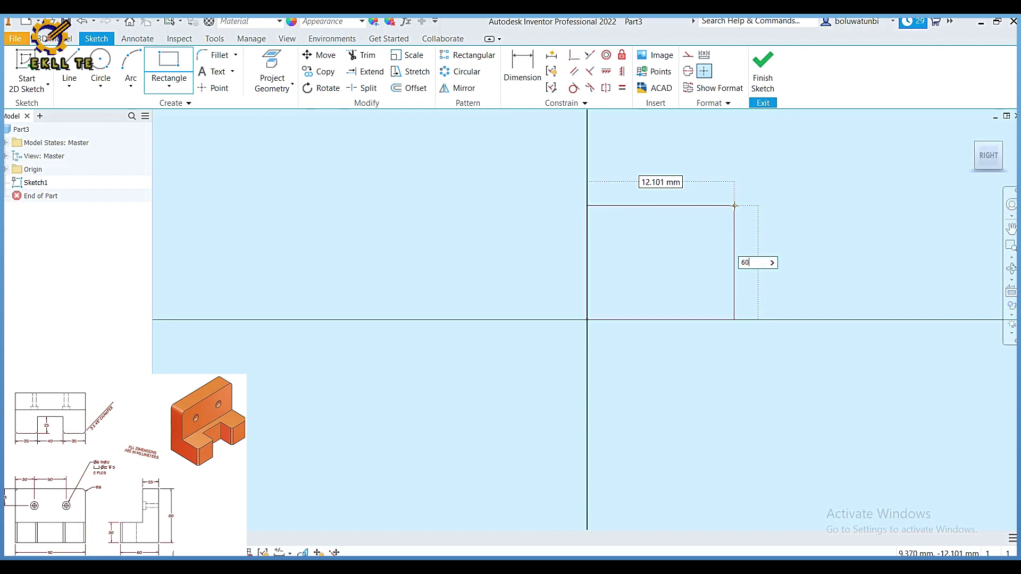
key(Tab)
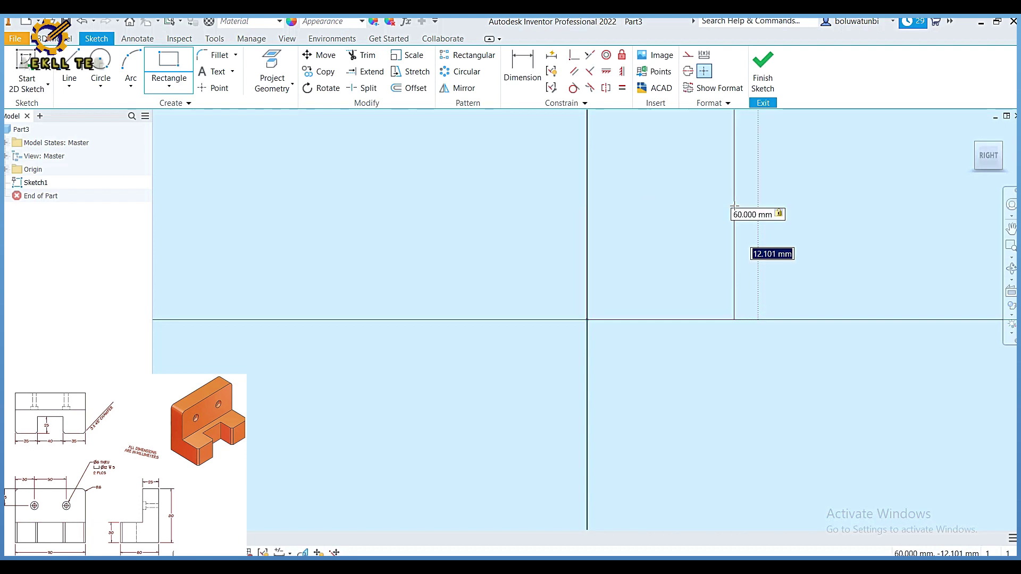
text(110)
key(Return)
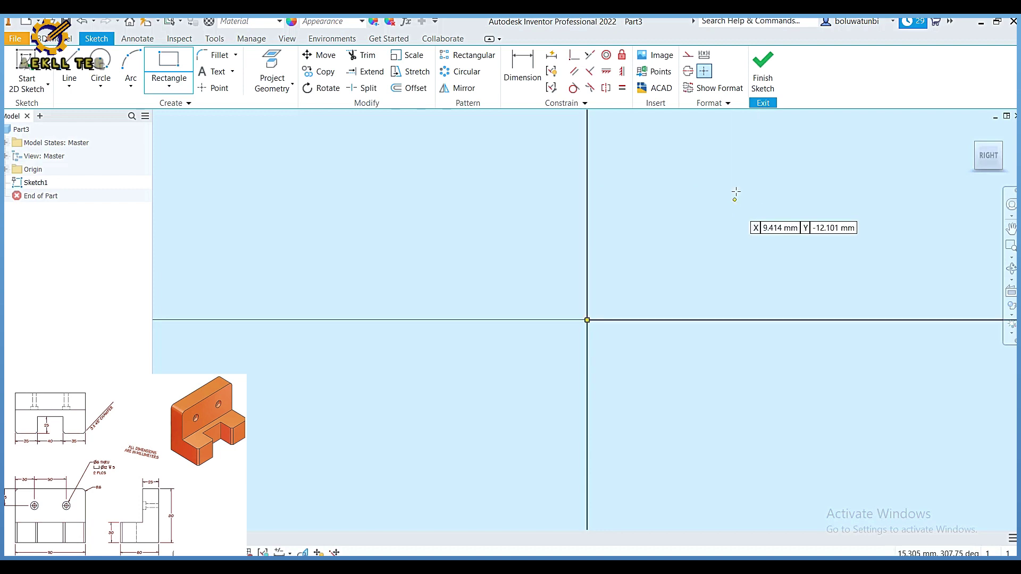
click(975, 163)
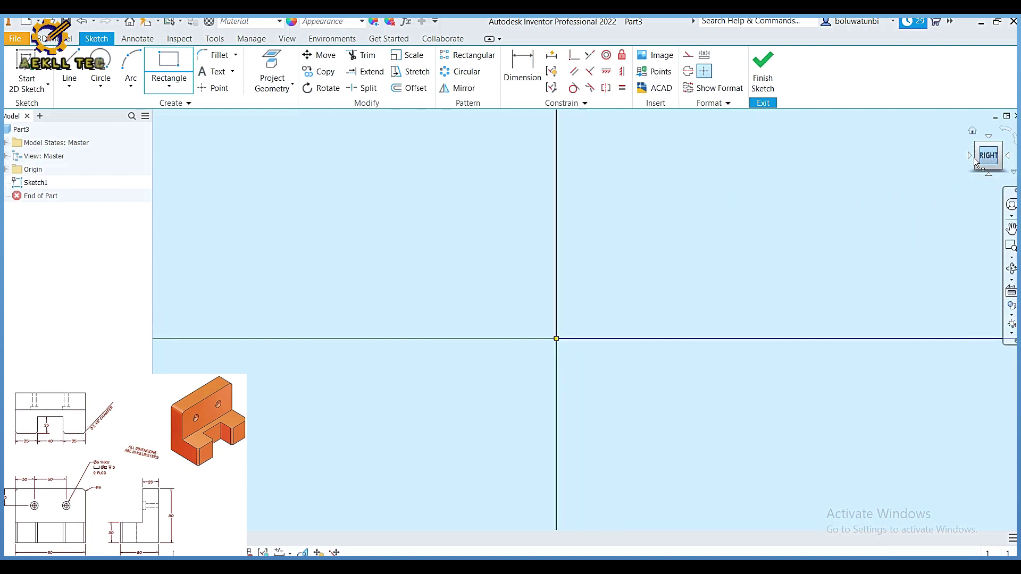
key(Escape)
Step: Draw a horizontal line across the full width of the rectangle, about 15.5 mm below its upper edge
click(73, 69)
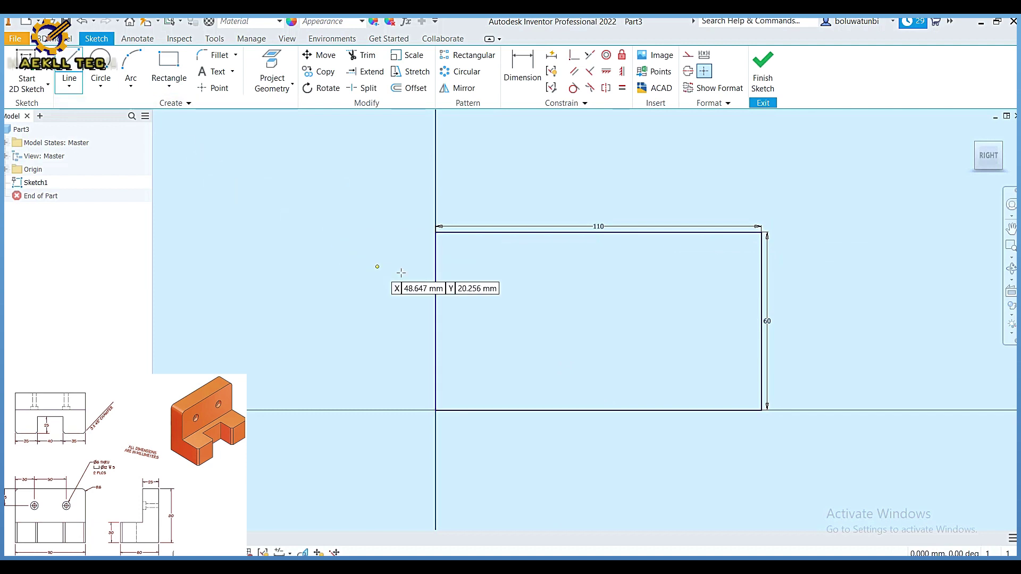
click(435, 275)
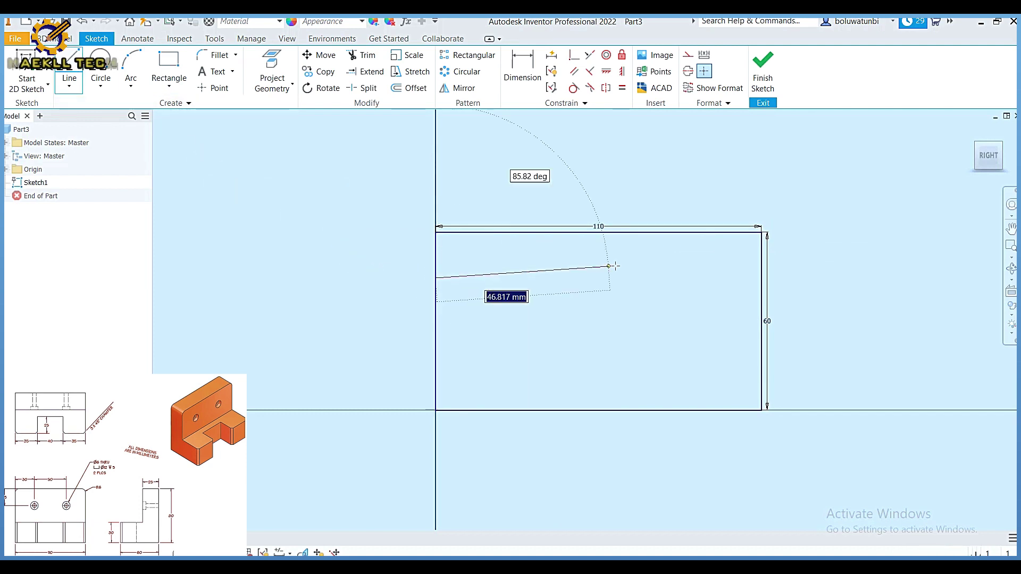
click(761, 278)
Step: Dimension the horizontal dividing line 25 mm from the rectangle's upper edge
click(514, 86)
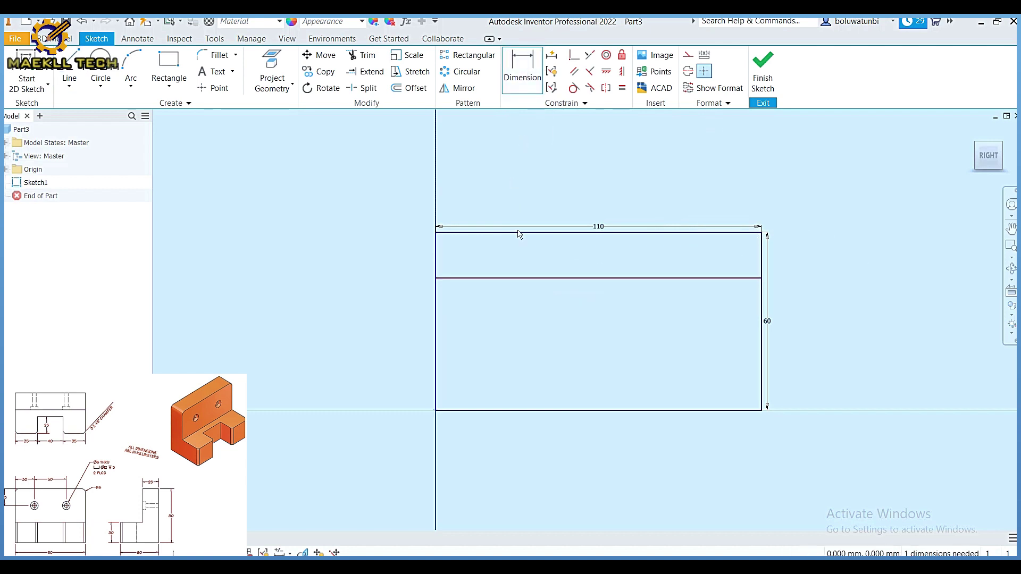
click(520, 232)
click(519, 278)
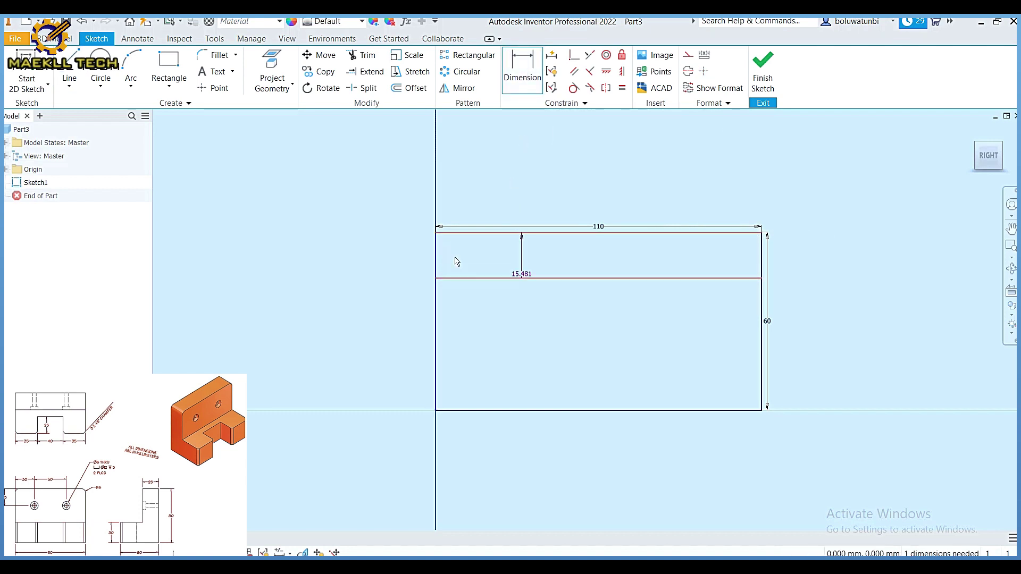
click(406, 269)
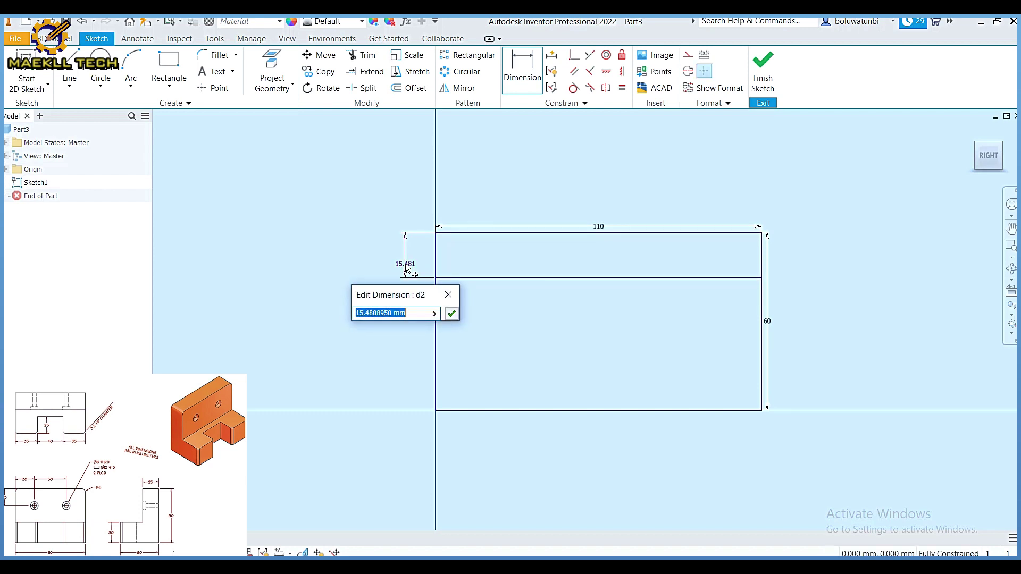
text(25)
key(Return)
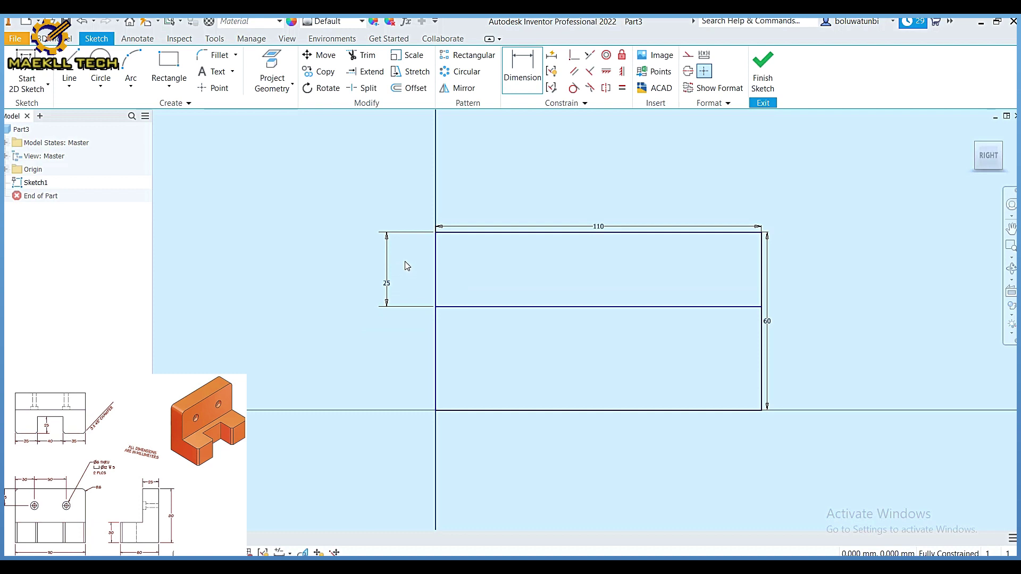
Step: Draw two vertical lines from the dividing line down to the lower edge, about 34 mm and 68 mm from the rectangle's left edge
click(69, 79)
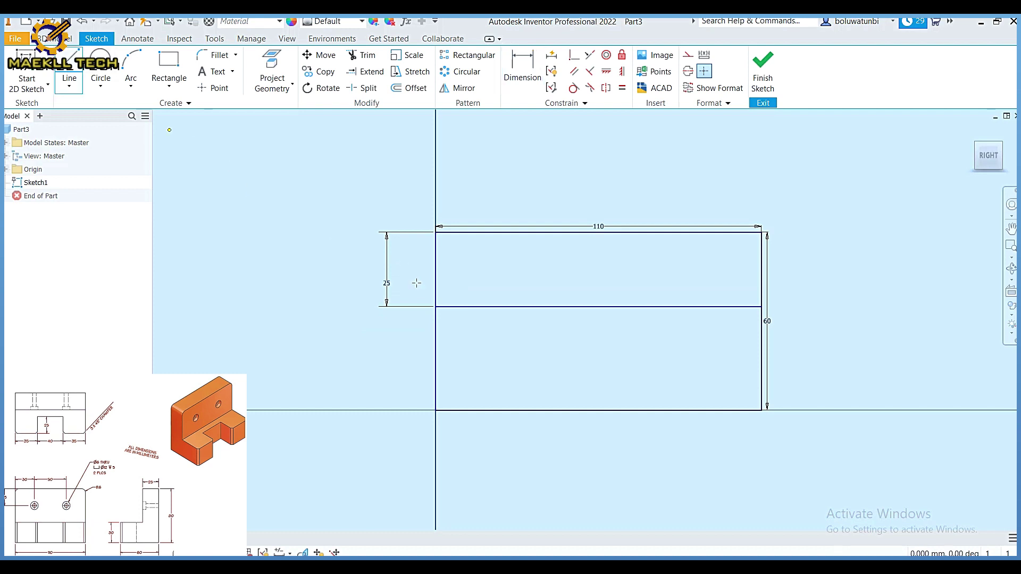
click(537, 306)
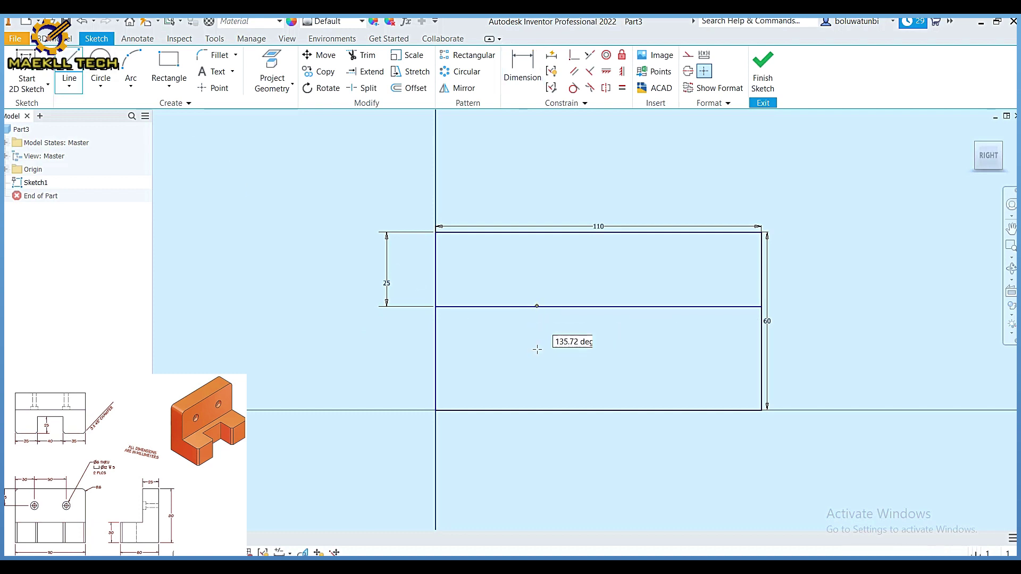
click(537, 411)
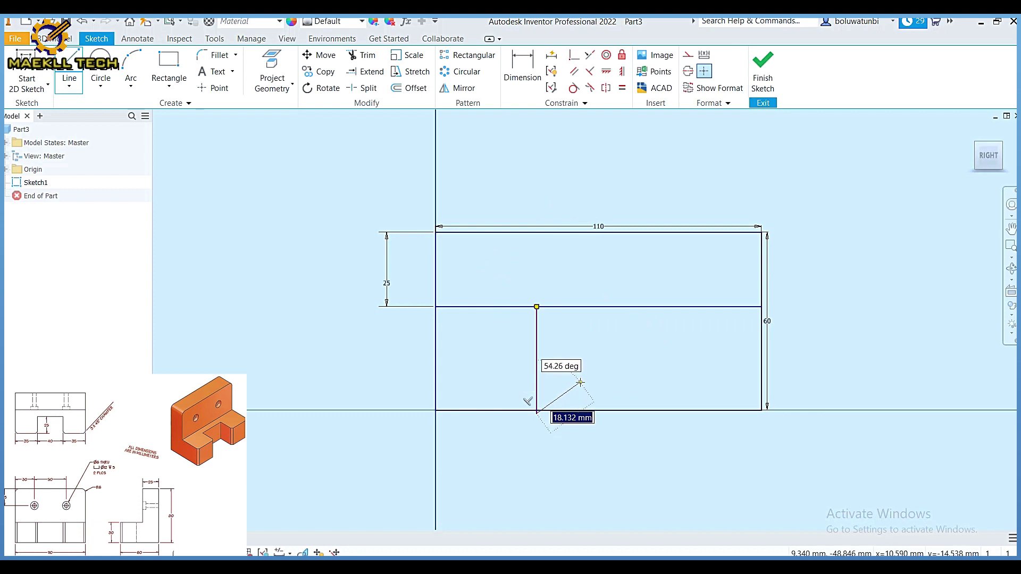
key(Escape)
key(l)
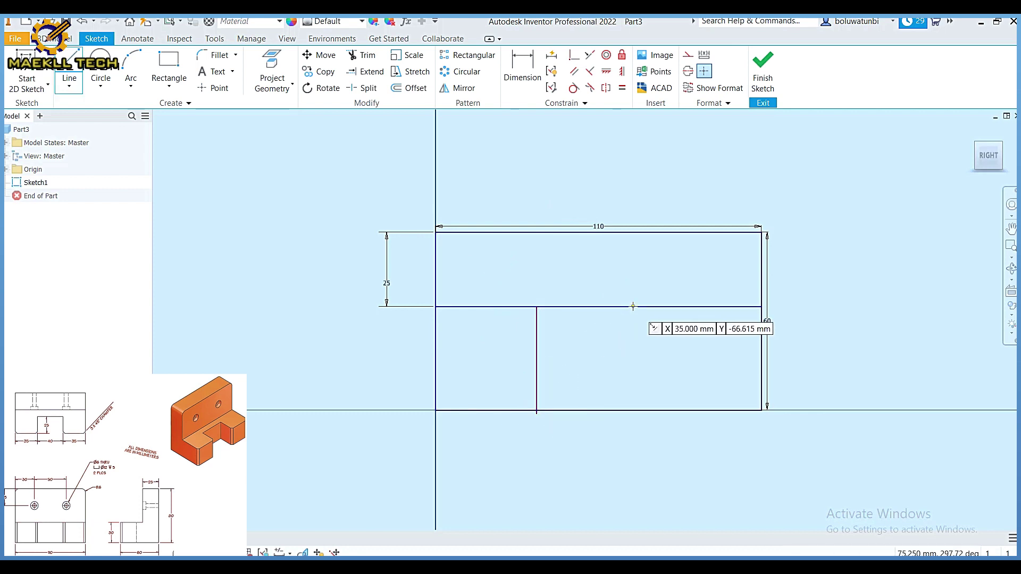
click(636, 307)
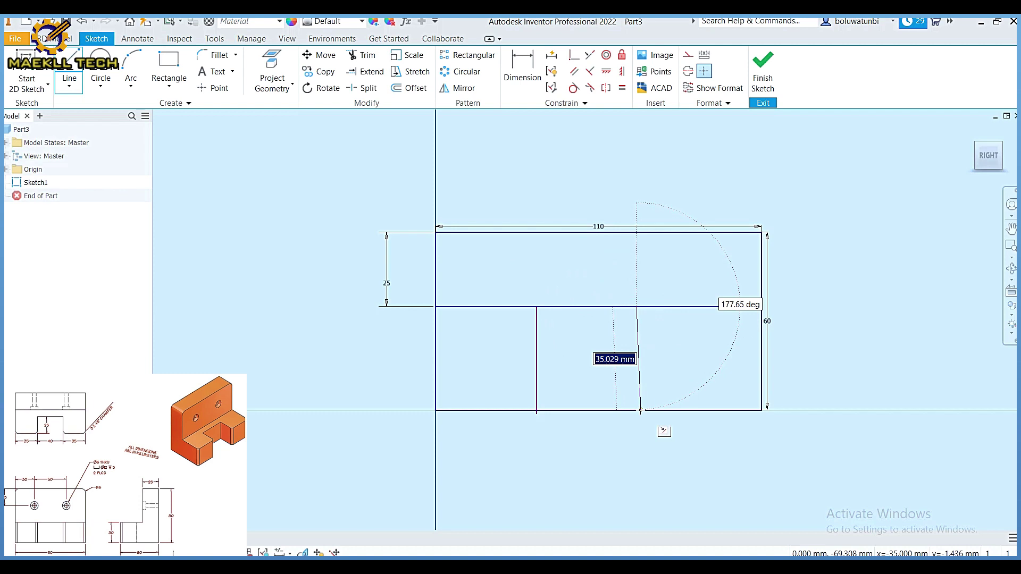
click(636, 411)
key(Escape)
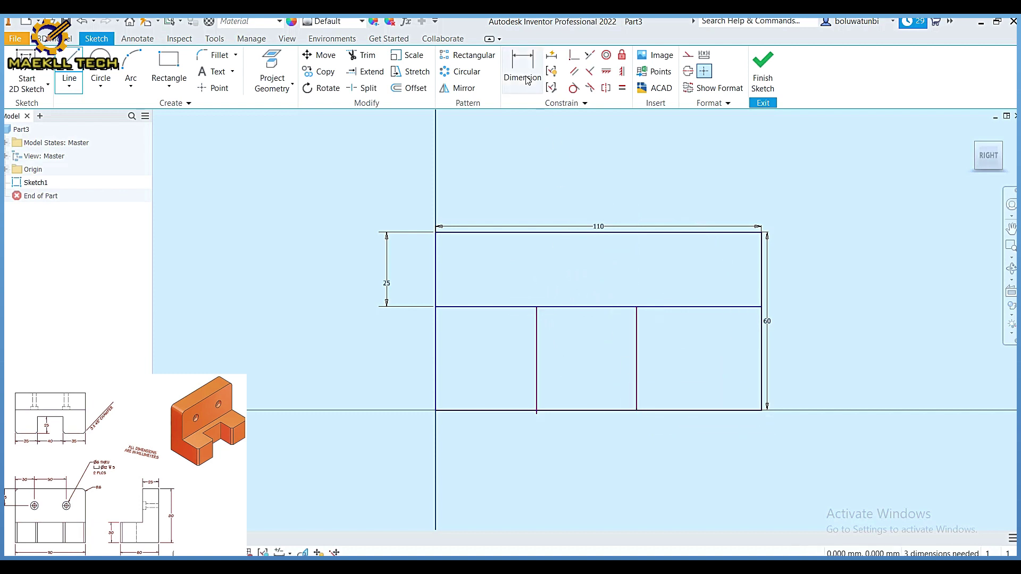
Step: Dimension the first vertical line 35 mm from the rectangle's left edge
key(d)
click(436, 380)
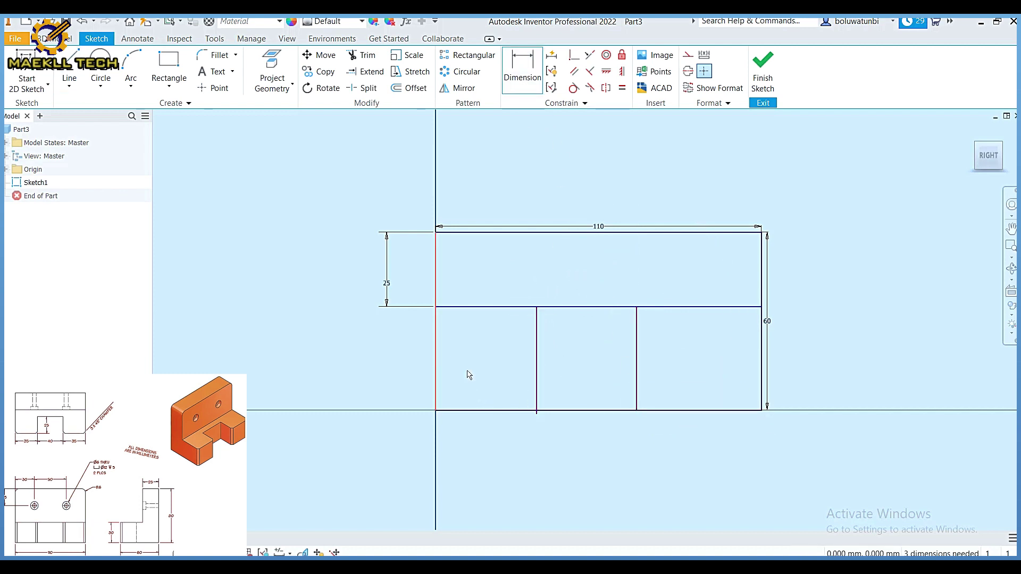
click(536, 353)
click(493, 376)
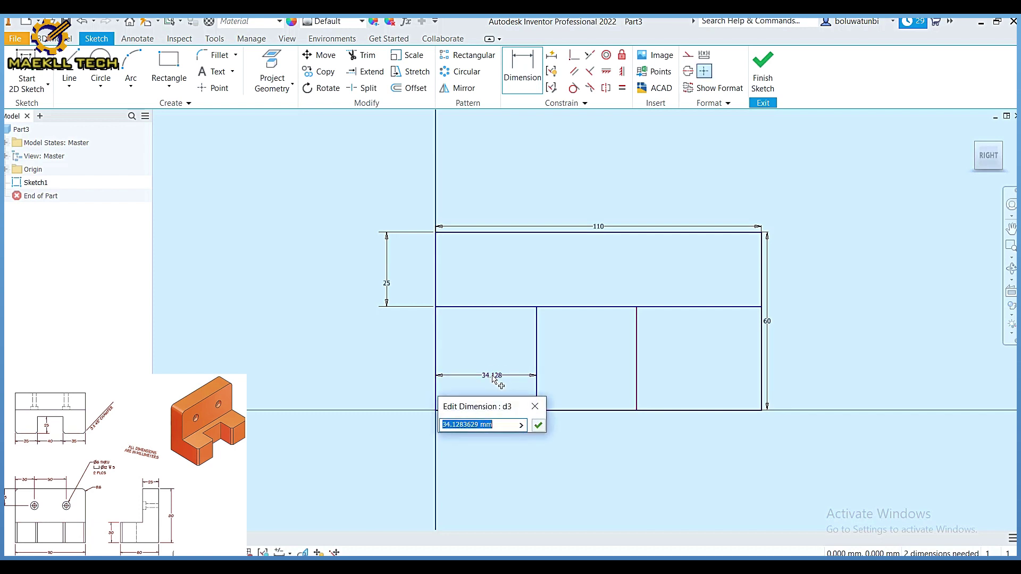
text(35)
key(Return)
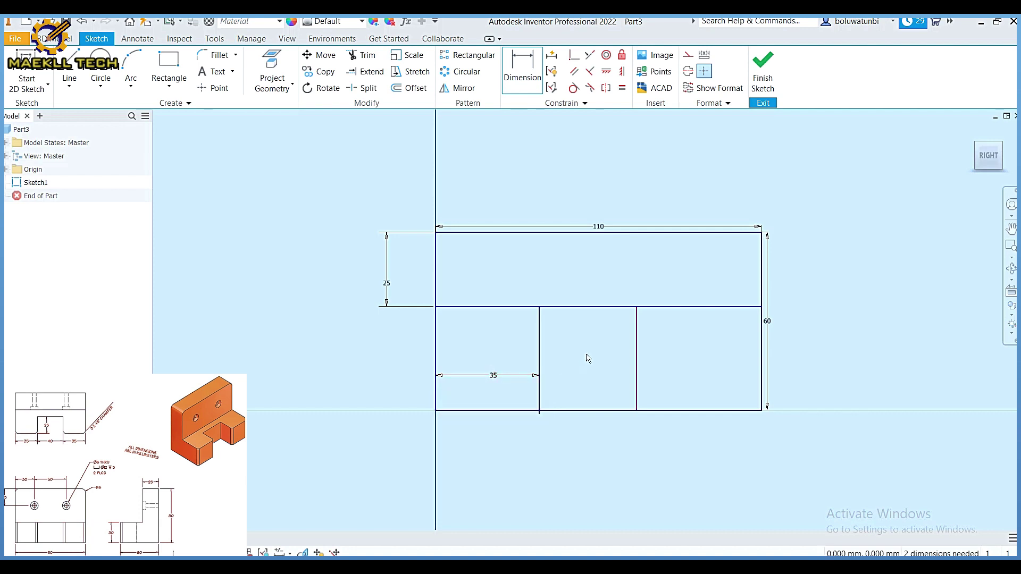
Step: Dimension the spacing between the two vertical lines as 40 mm and trim the first line's overhang below the lower edge
click(636, 350)
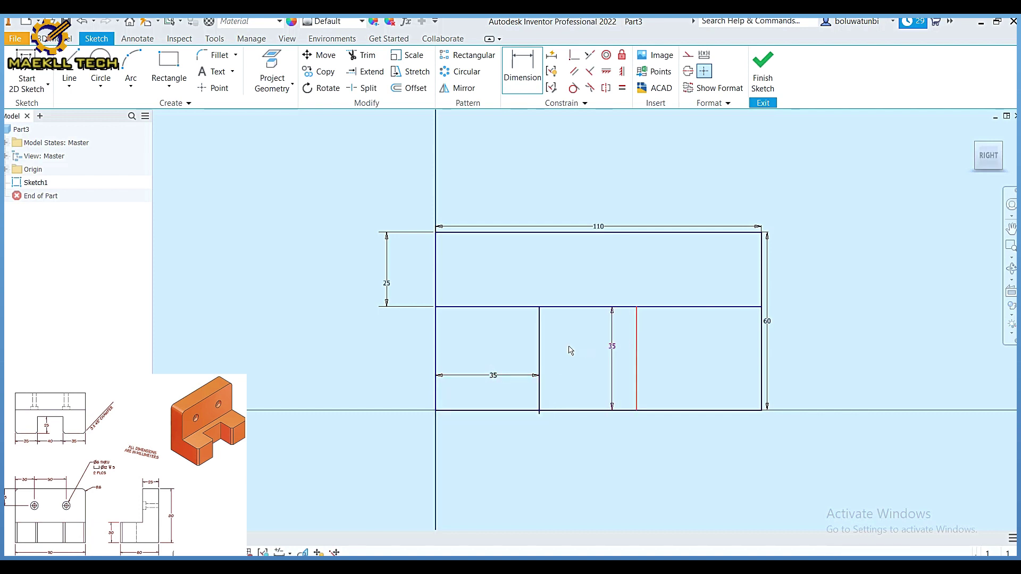
click(540, 343)
click(593, 442)
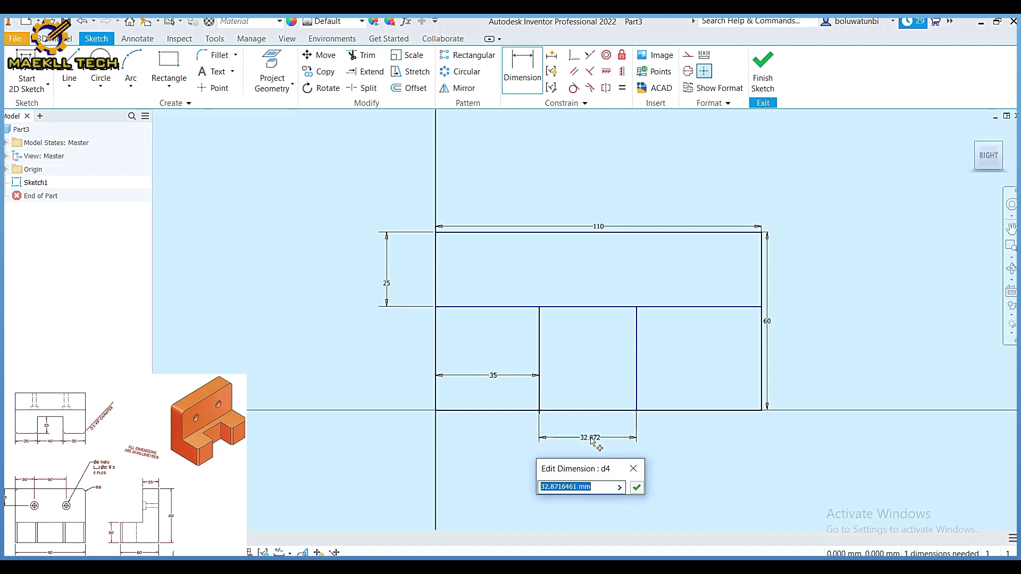
text(40)
key(Return)
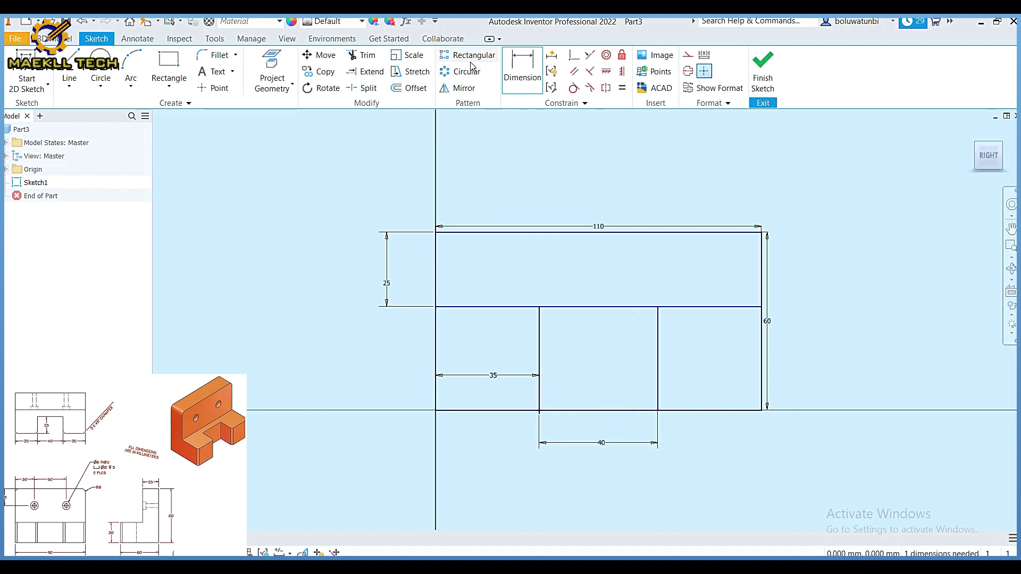
click(374, 60)
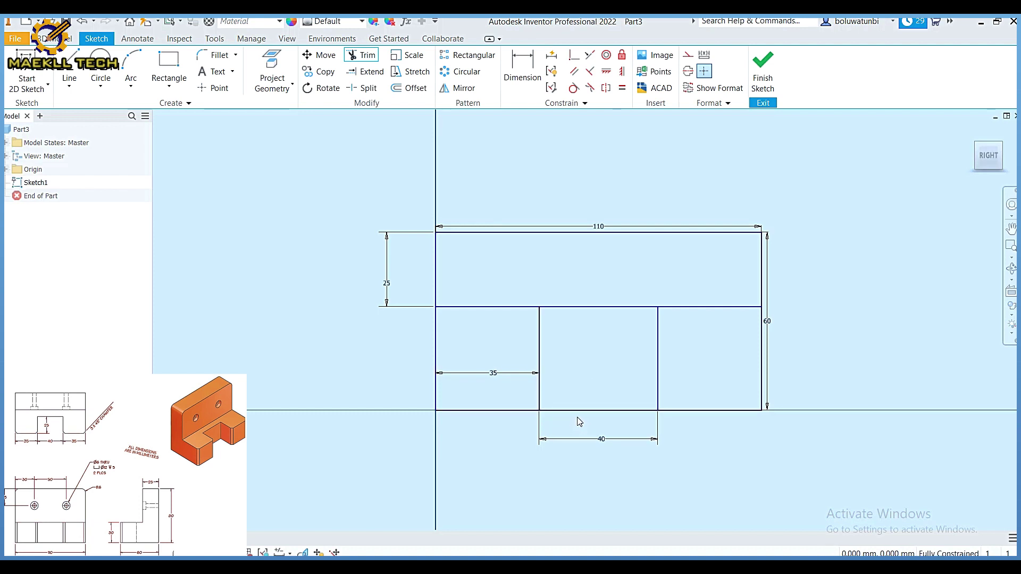
key(Escape)
Step: Draw a horizontal line between the two vertical lines, about 23 mm above the rectangle's lower edge
click(70, 66)
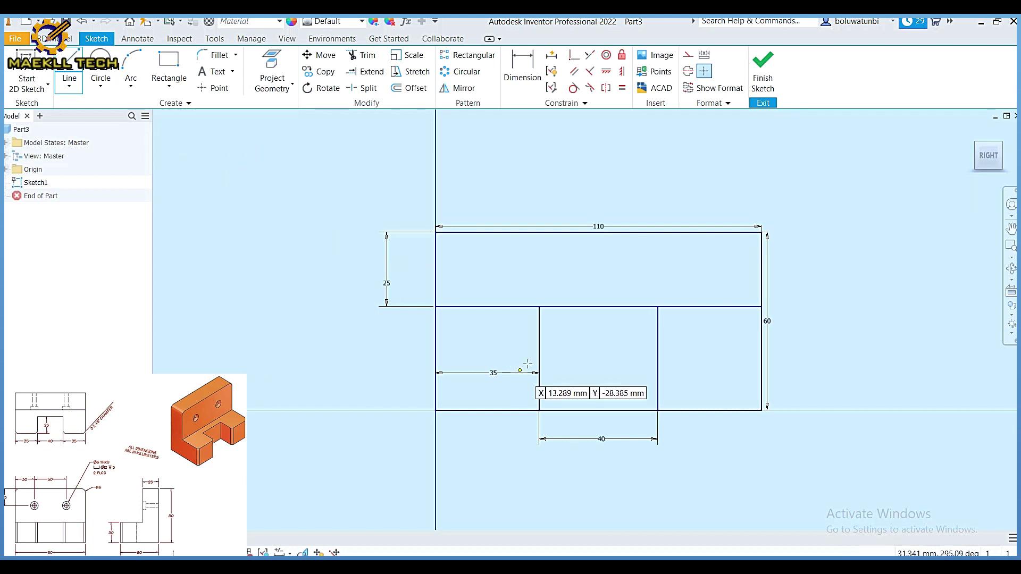
click(539, 342)
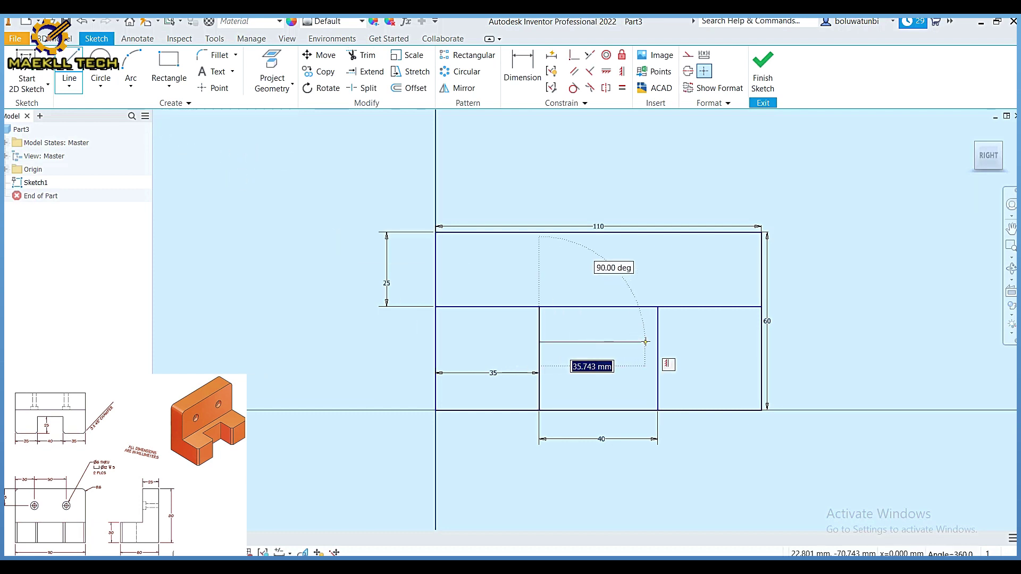
double_click(657, 342)
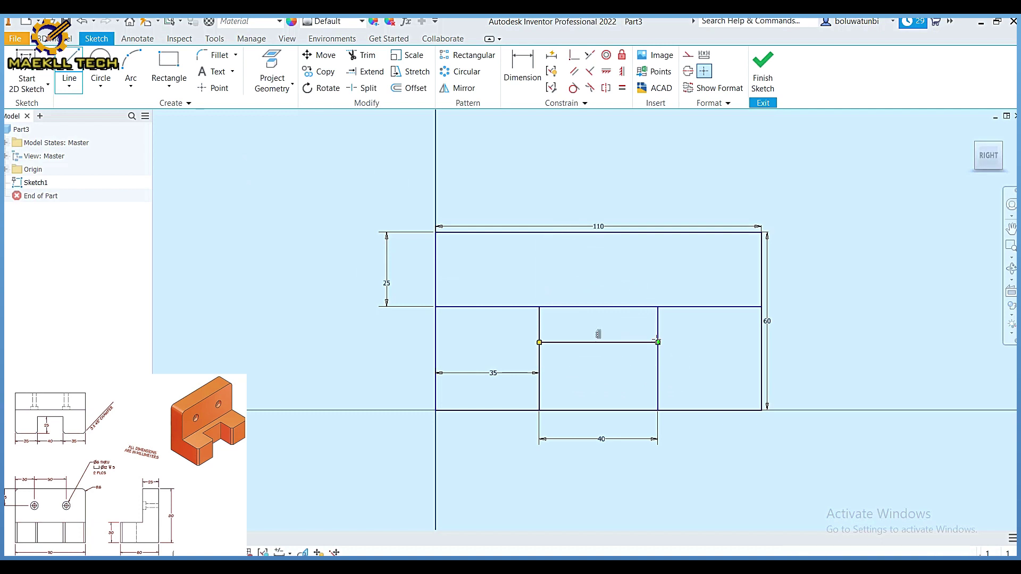
key(Escape)
Step: Dimension the short horizontal line 25 mm above the rectangle's lower edge
key(d)
click(603, 343)
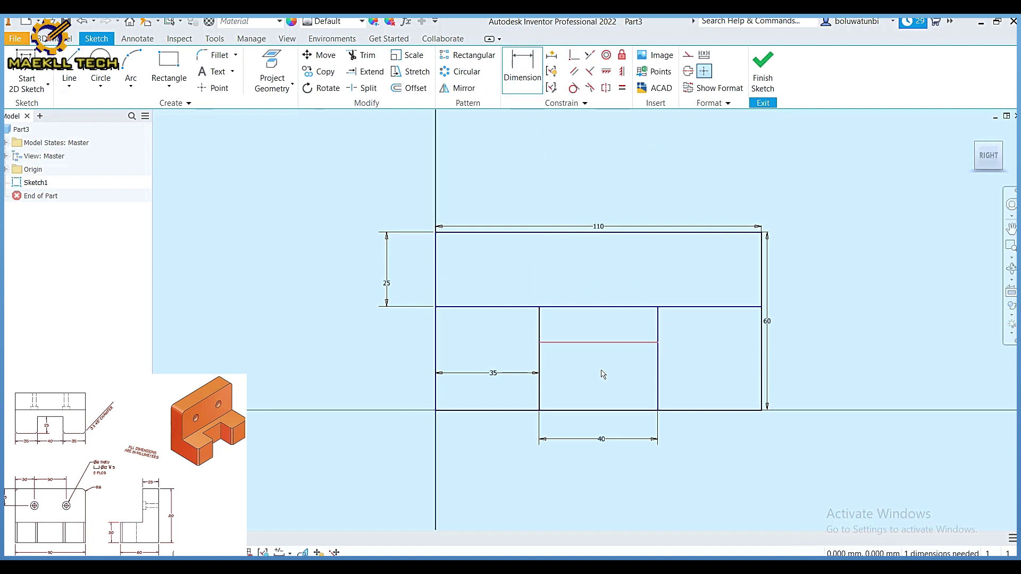
click(611, 410)
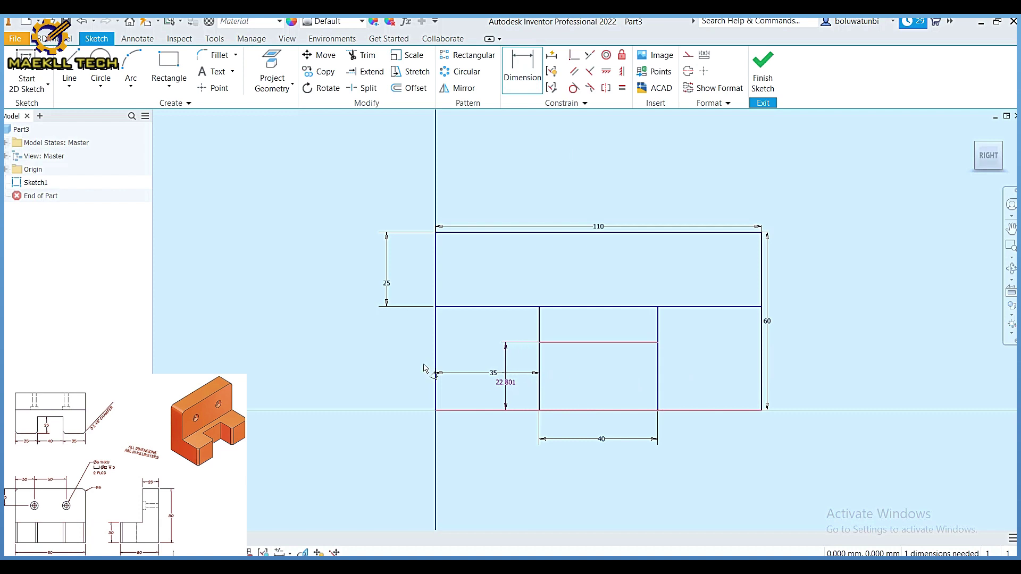
click(406, 366)
text(2)
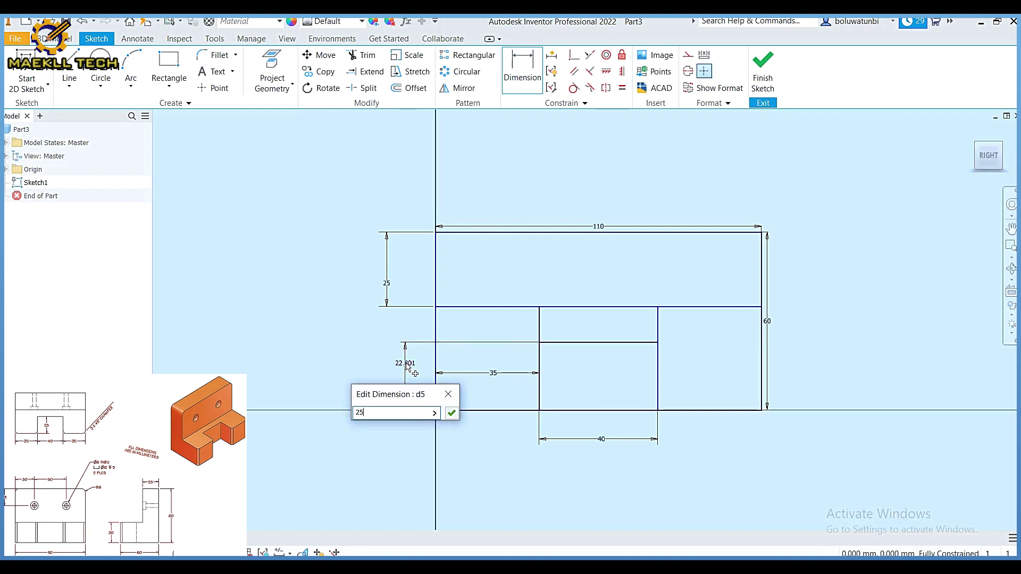
text(5)
key(Return)
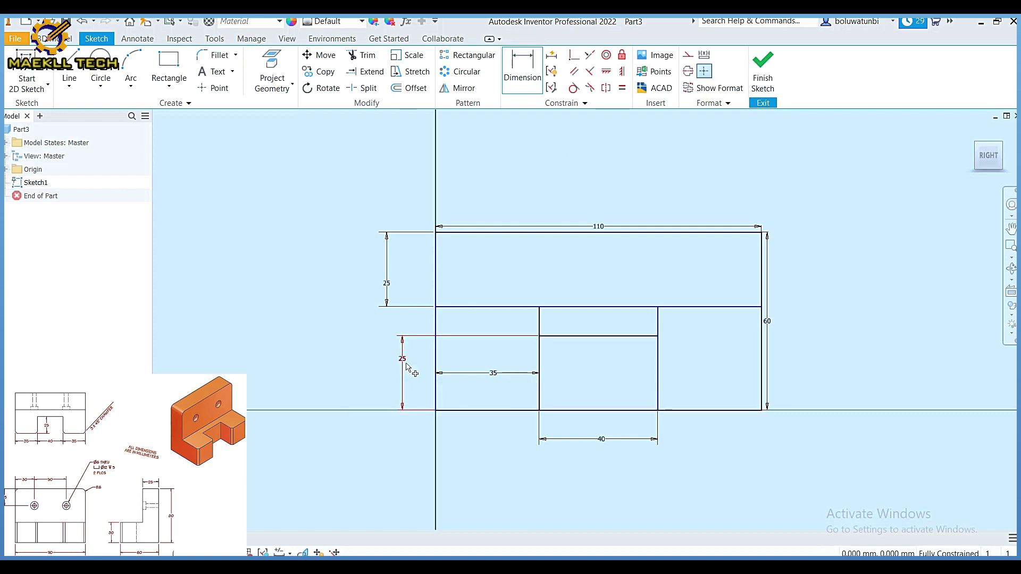
Step: Trim both vertical lines above the notch's 40 mm horizontal line and finish the base sketch
click(374, 60)
click(538, 325)
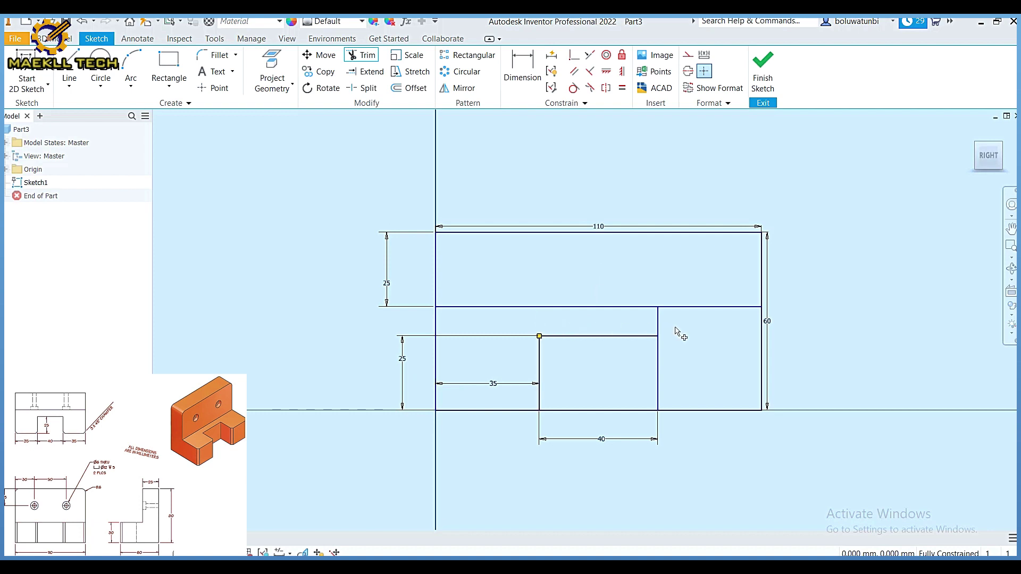
click(659, 323)
key(Escape)
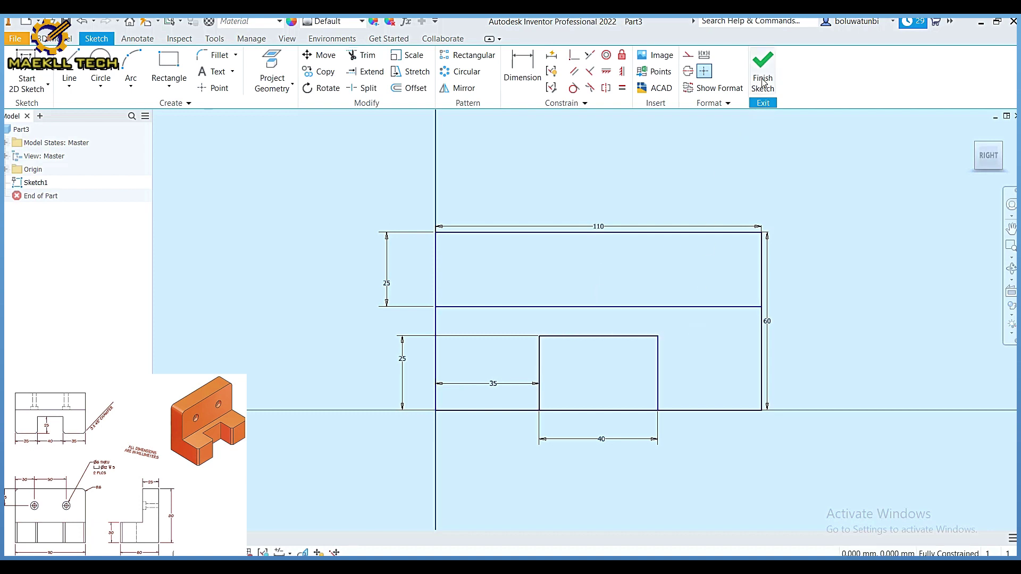
click(761, 75)
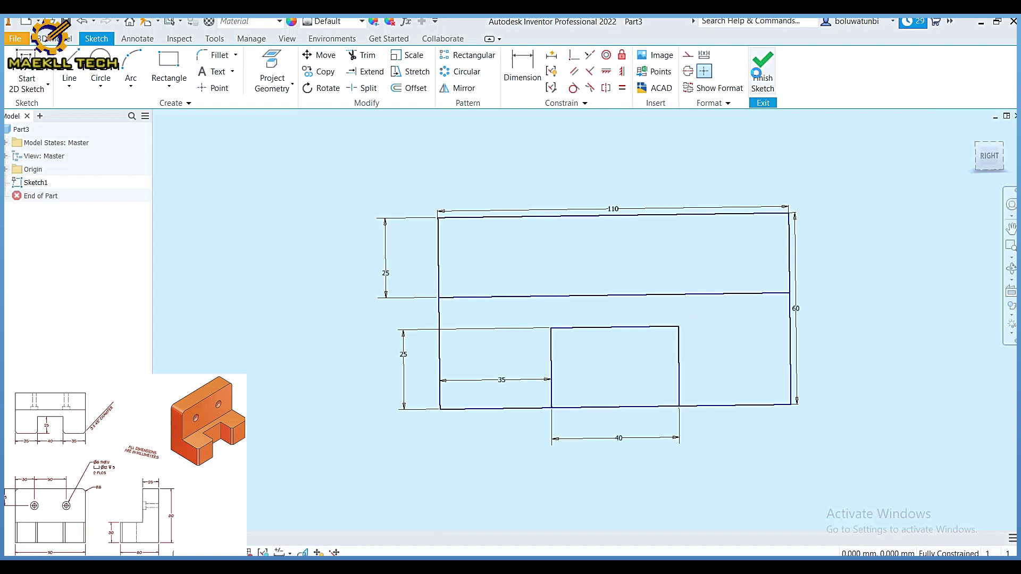
Step: Extrude the 110 × 25 mm rear strip of the base sketch 80 mm to form the upright plate
click(993, 154)
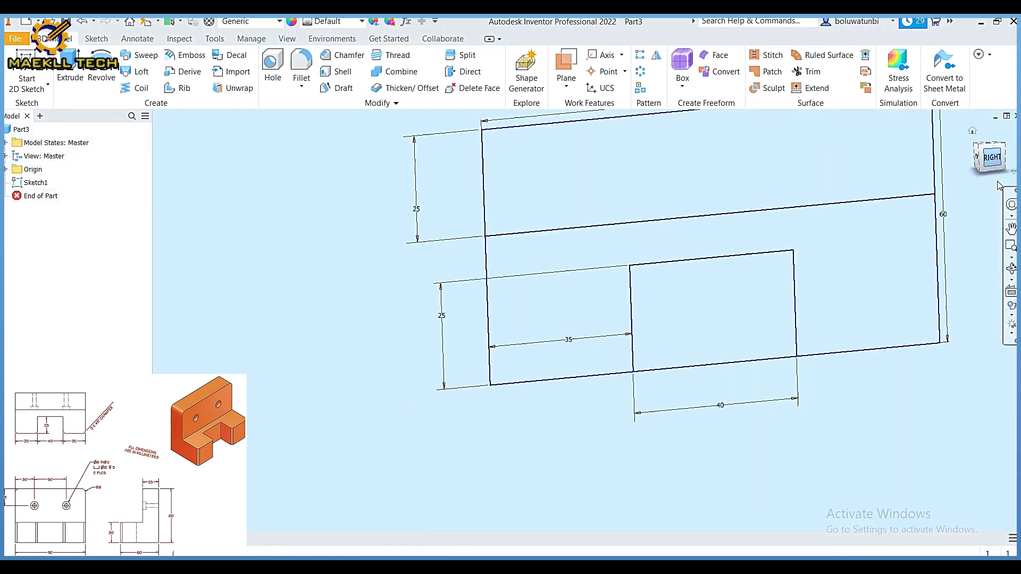
click(988, 176)
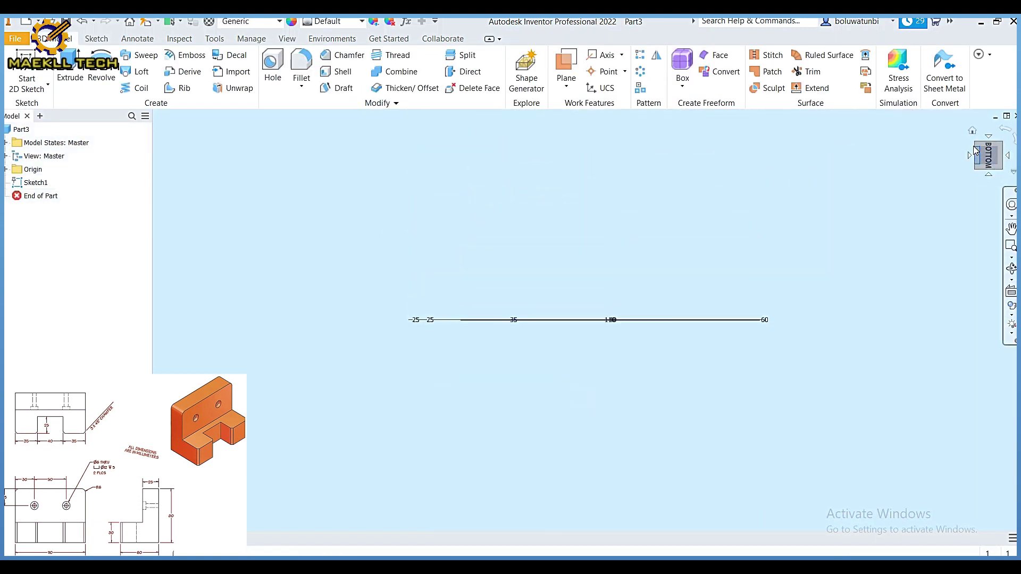
click(981, 149)
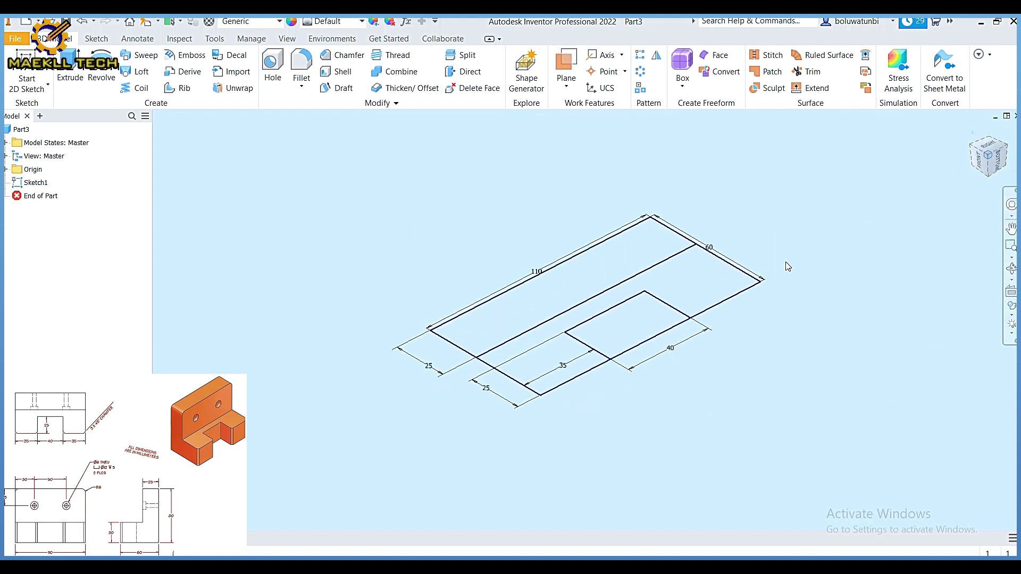
key(e)
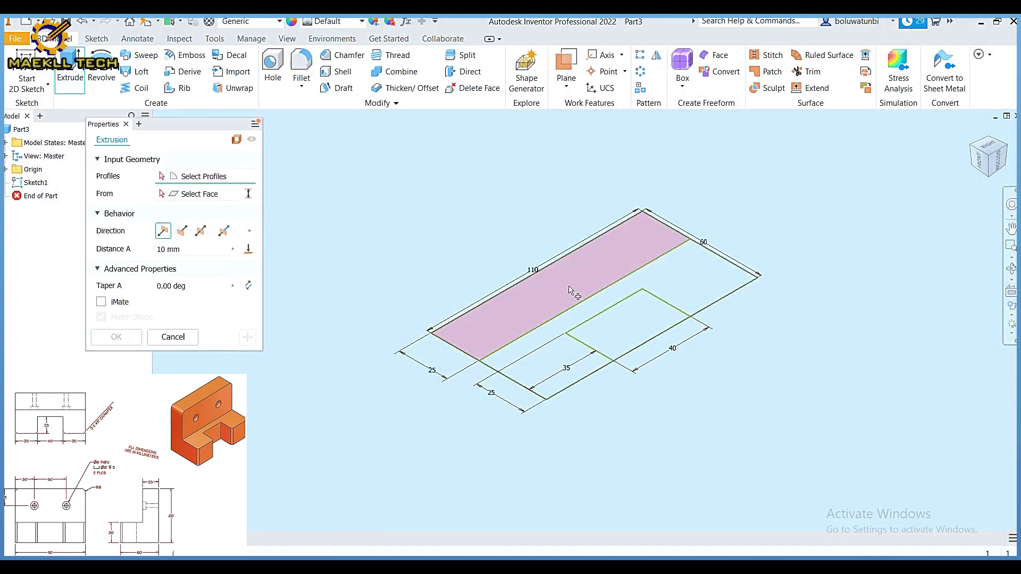
click(367, 267)
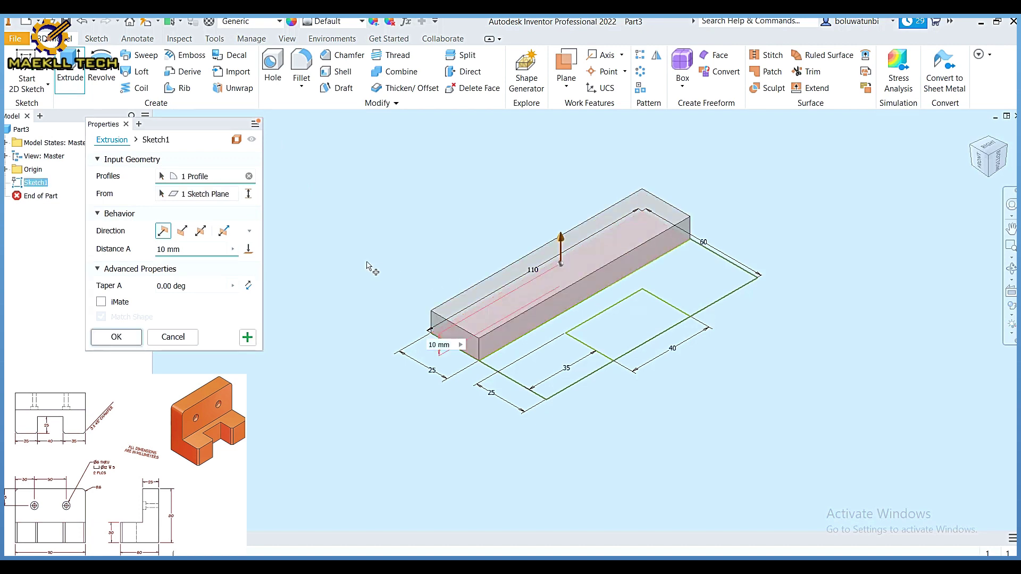
text(80)
key(Return)
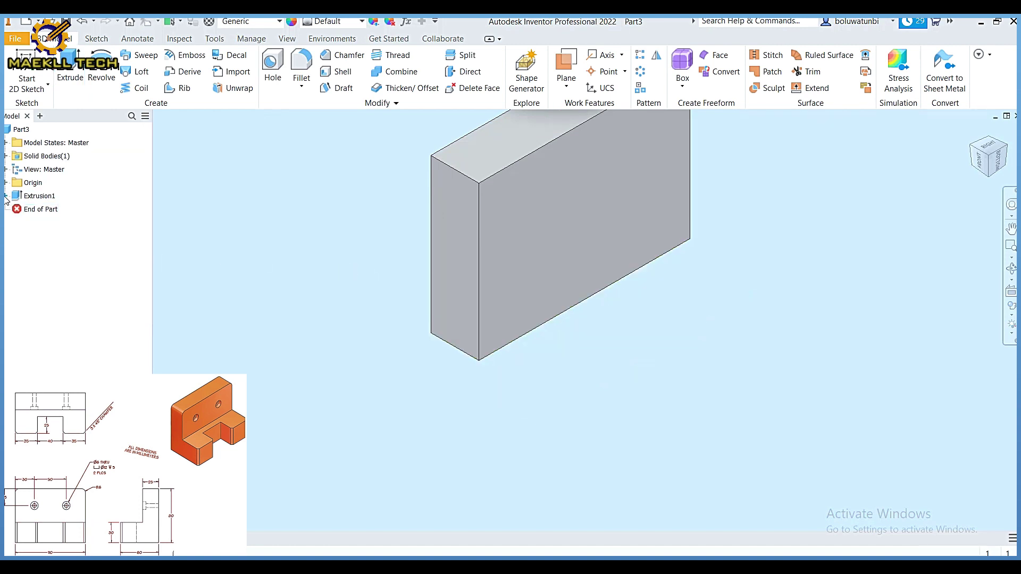
Step: Share the base sketch used by the first extrusion so its remaining profile can be reused
click(6, 196)
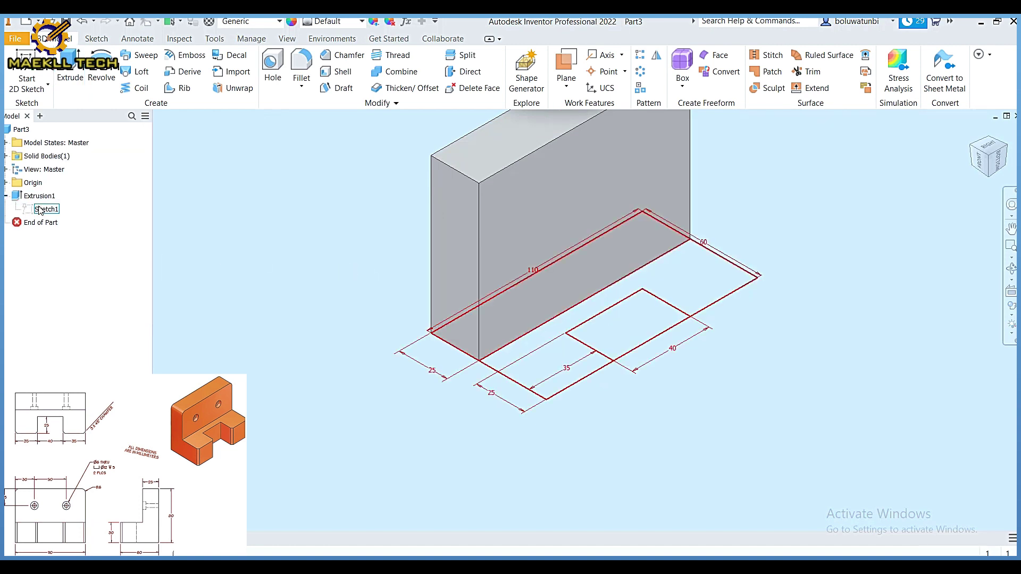
right_click(40, 210)
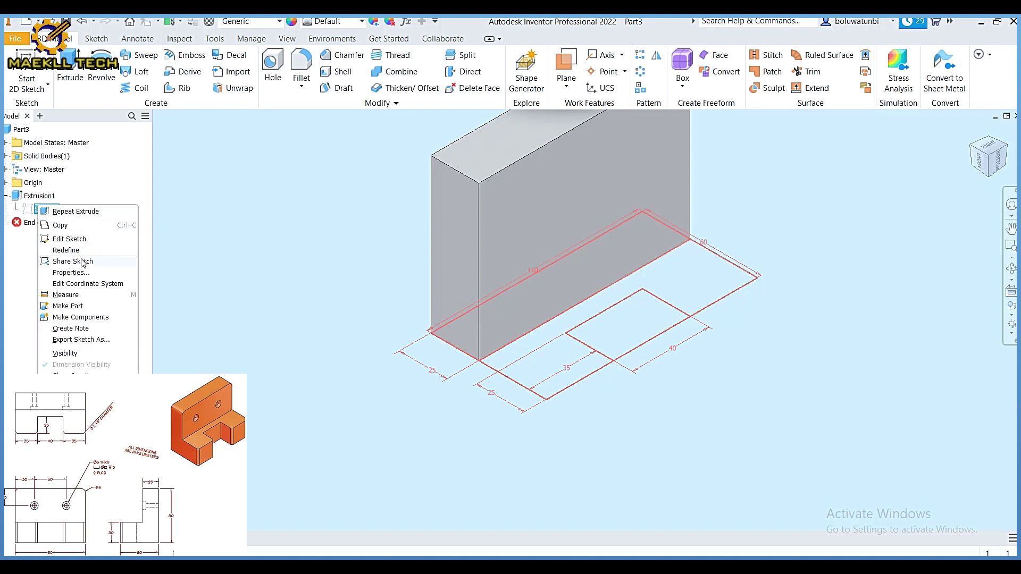
click(72, 262)
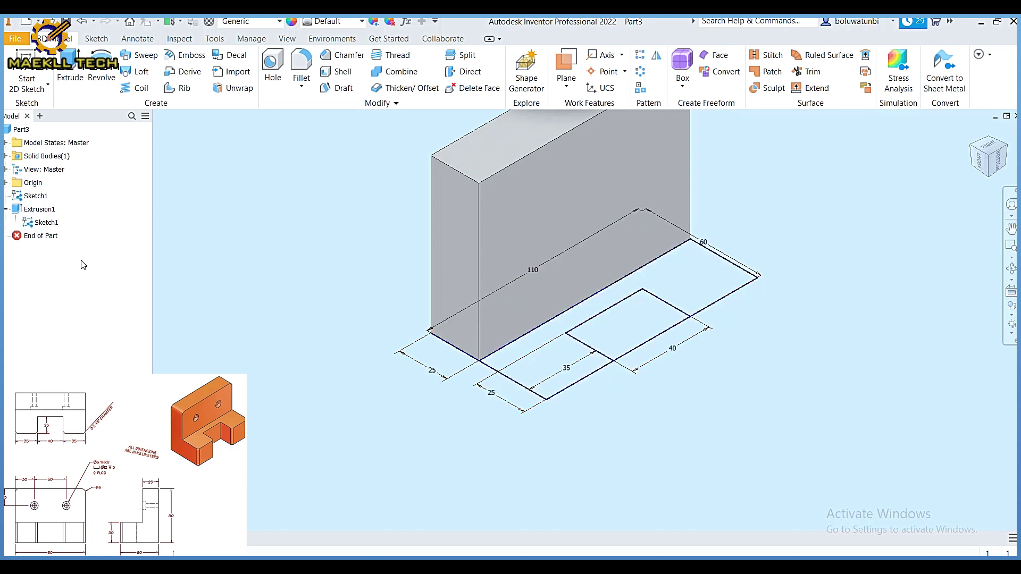
Step: Extrude the notched front profile 30 mm, joined to the upright plate, and hide the shared sketch
click(73, 75)
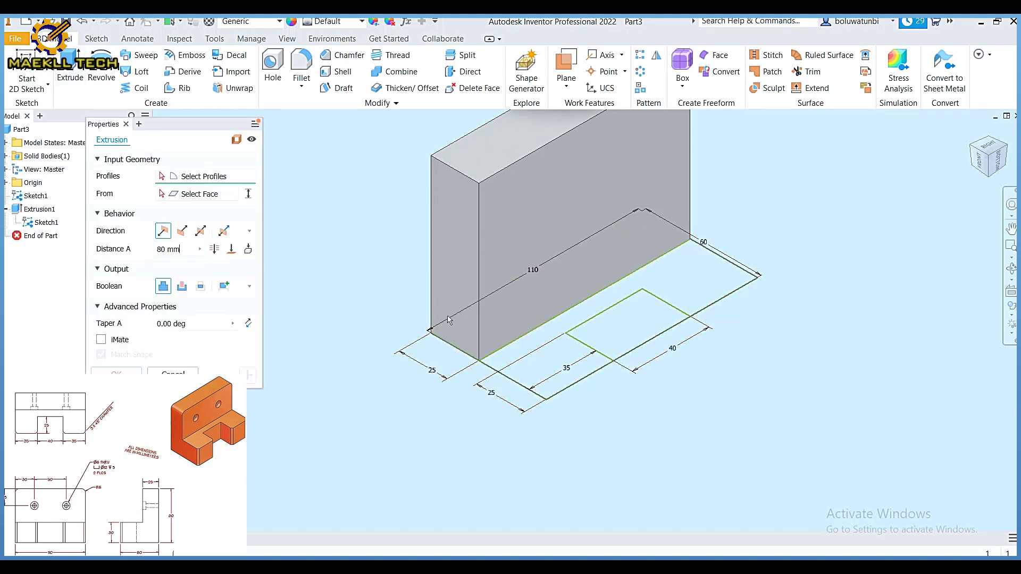
click(525, 369)
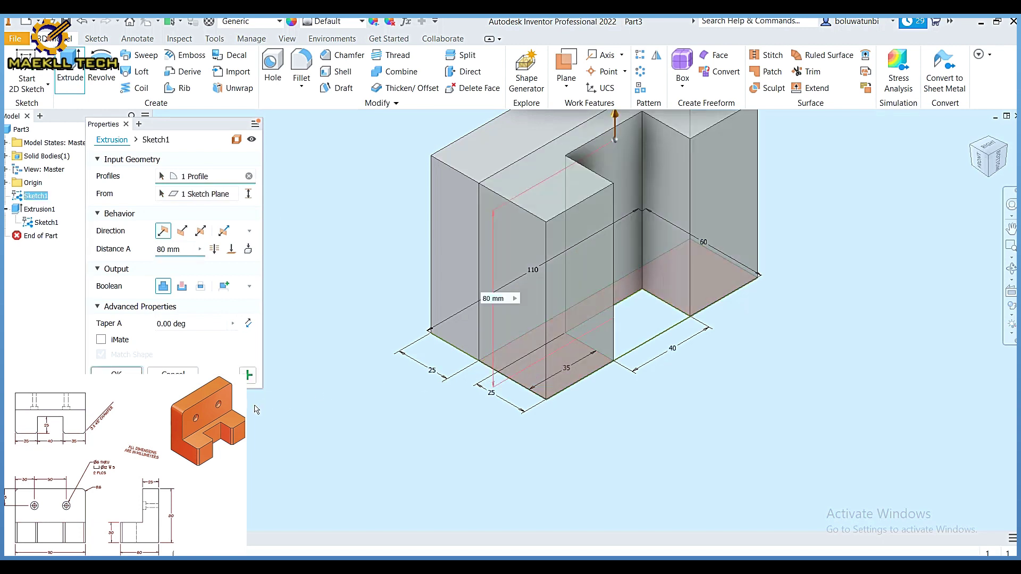
text(30)
key(Return)
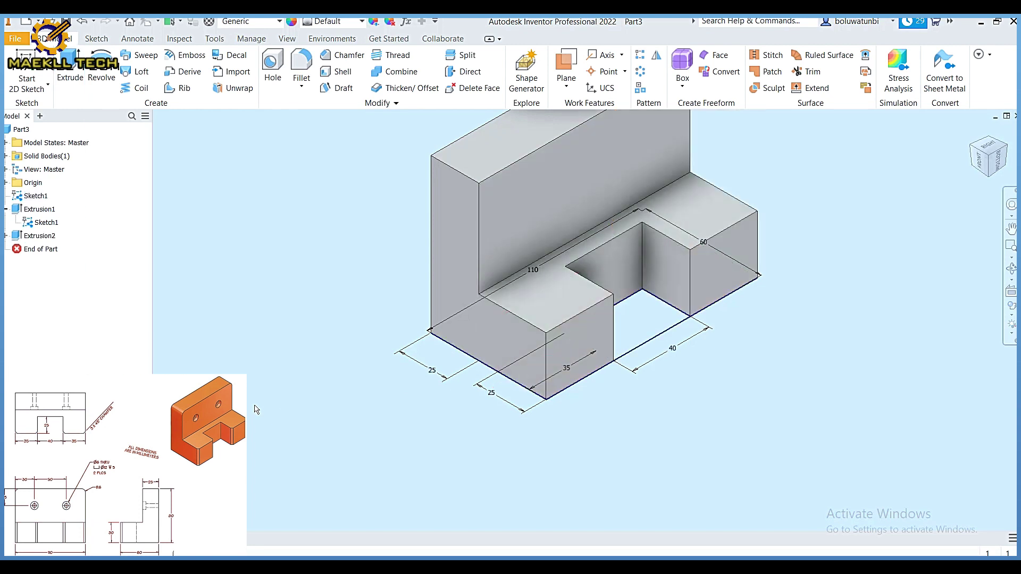
right_click(33, 224)
click(62, 356)
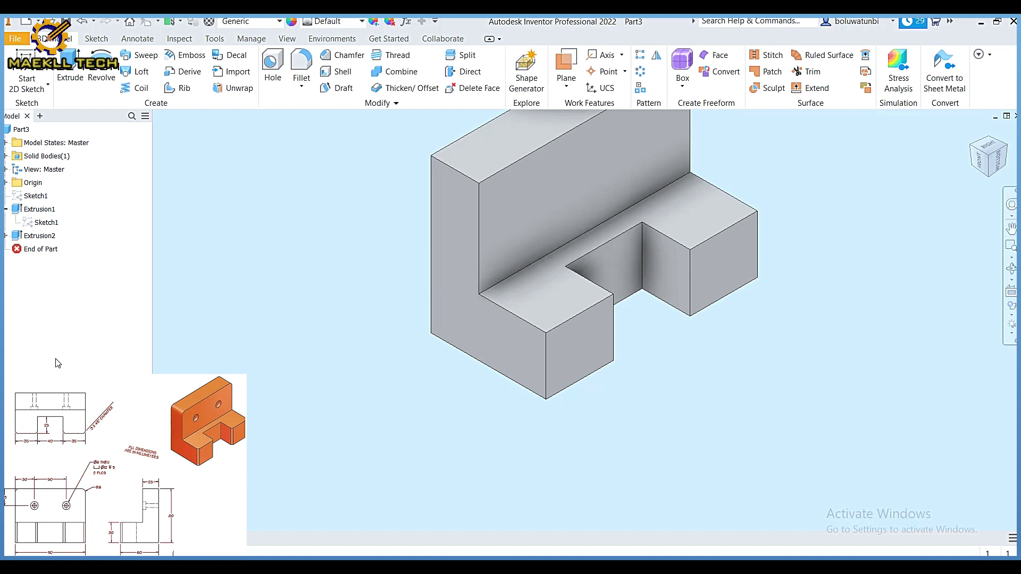
Step: Start a sketch on the upright plate's front face and draw a 6 mm diameter circle in its upper-left area
middle_drag(408, 261, 309, 338)
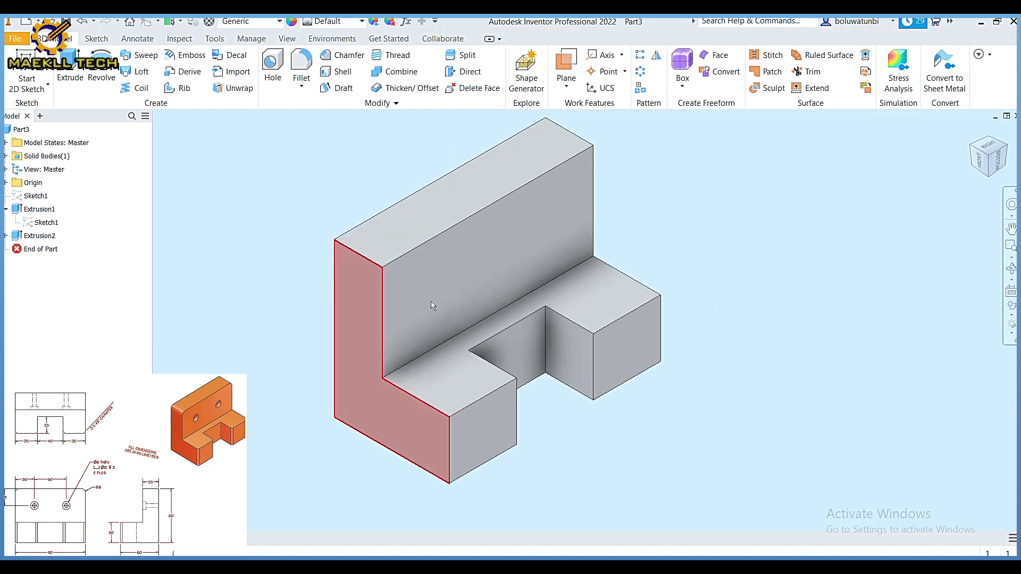
click(467, 268)
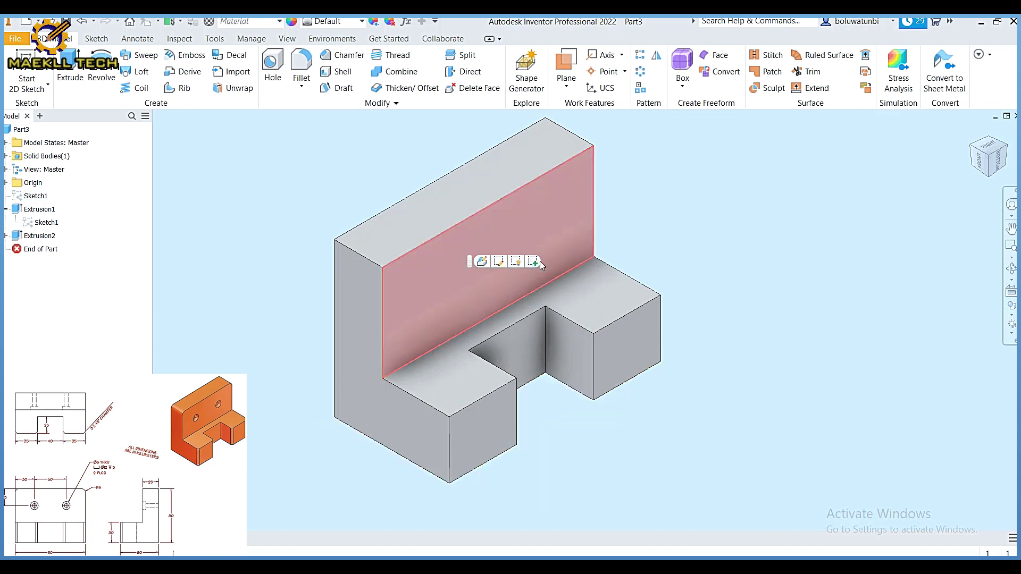
click(533, 261)
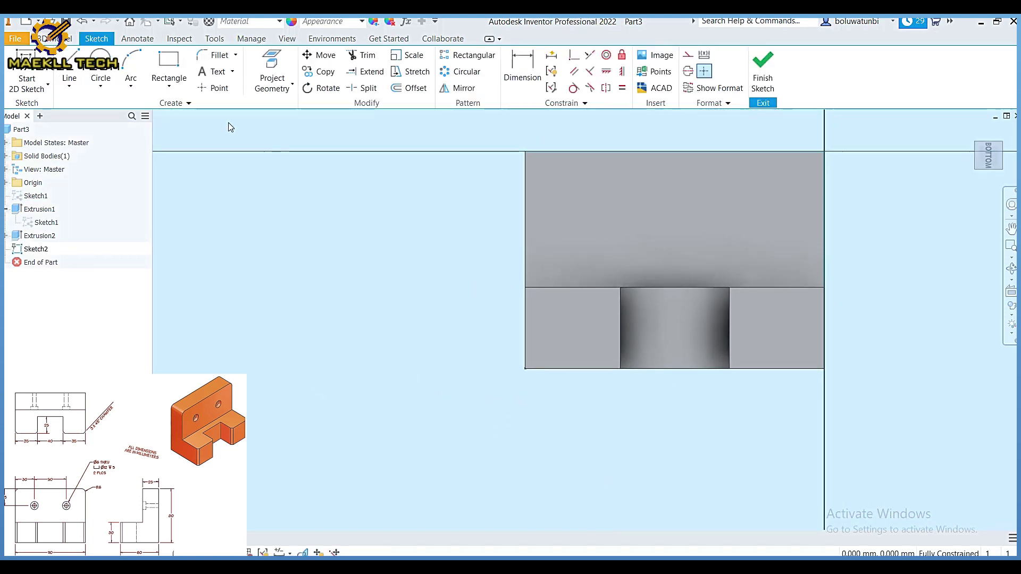
click(100, 78)
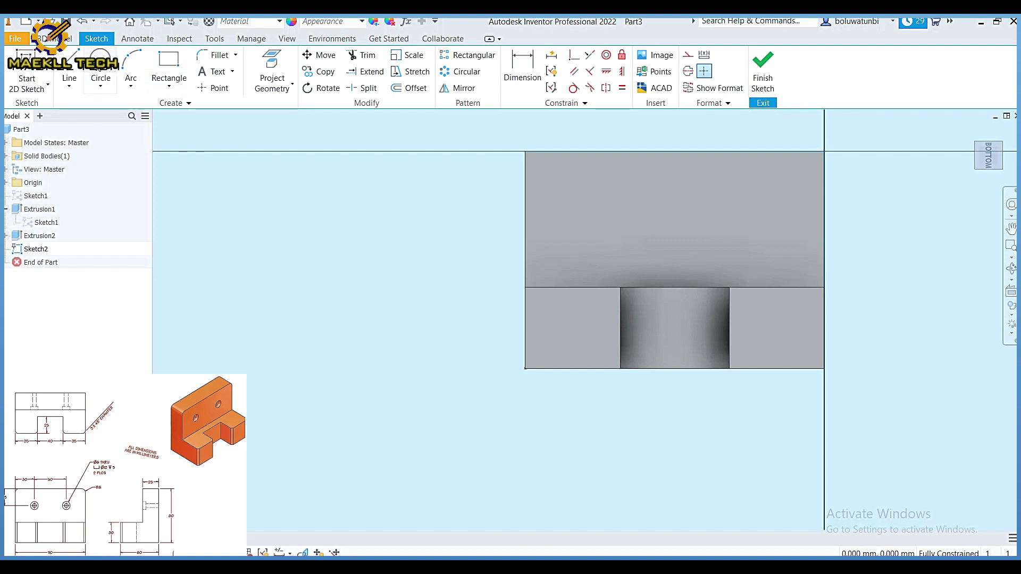
click(582, 210)
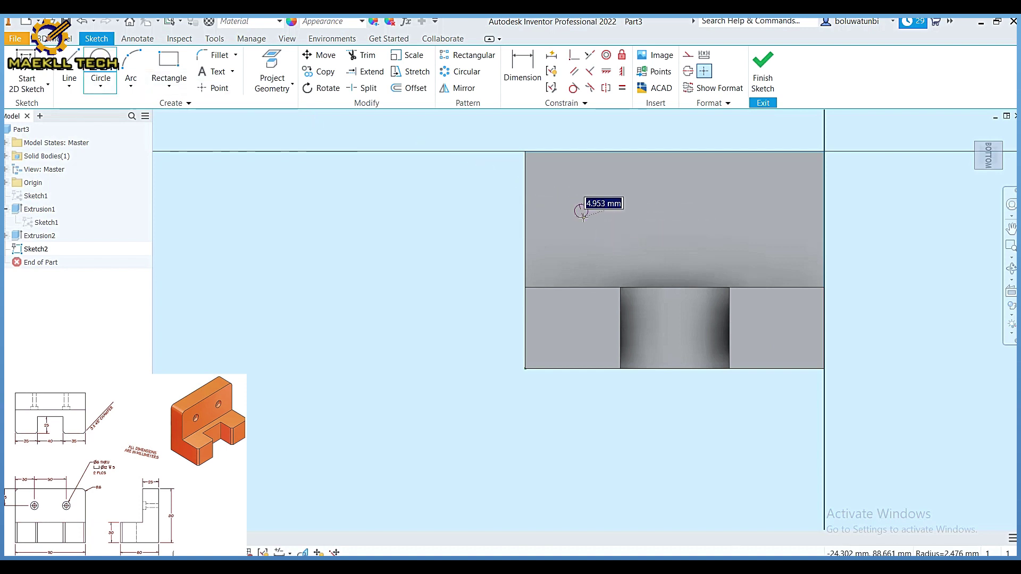
text(6)
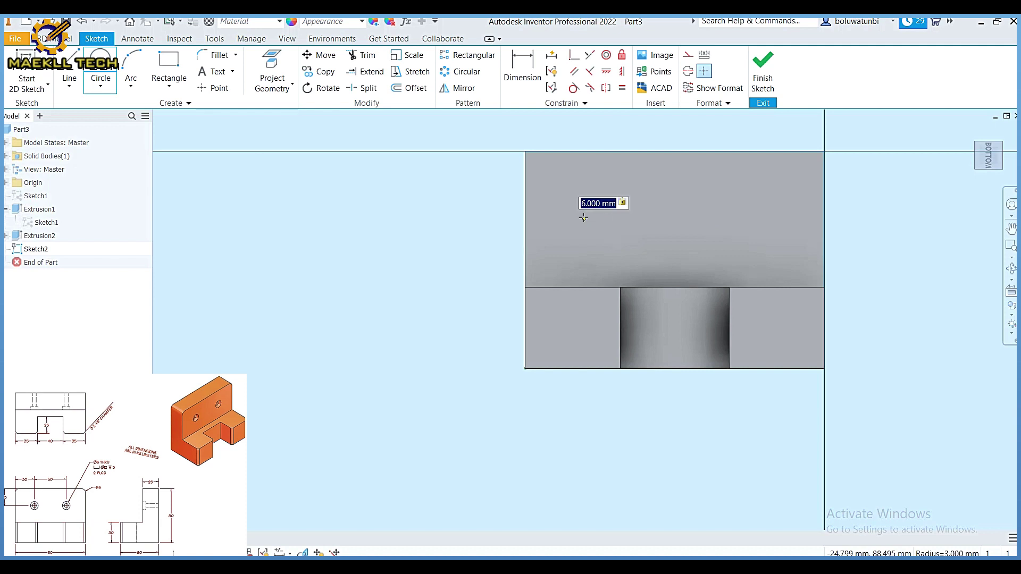
key(Return)
Step: Dimension the circle's centre 25 mm below the plate's top edge
key(d)
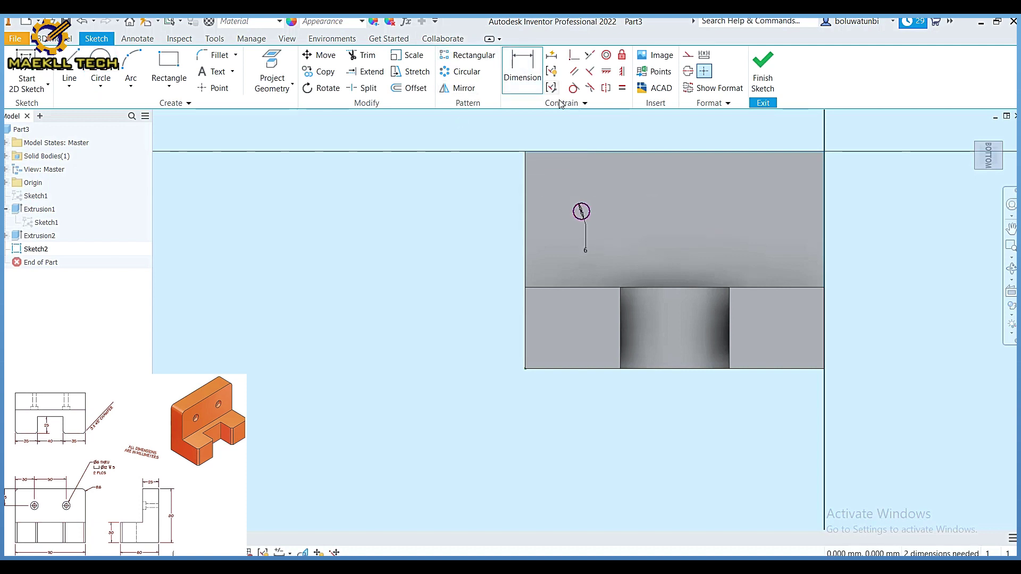
click(579, 153)
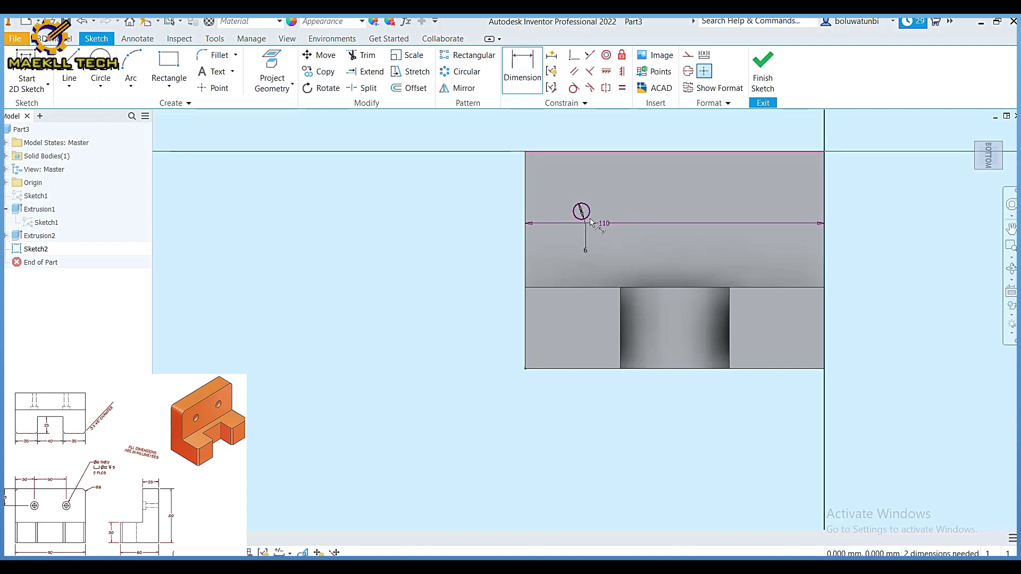
click(581, 211)
click(490, 190)
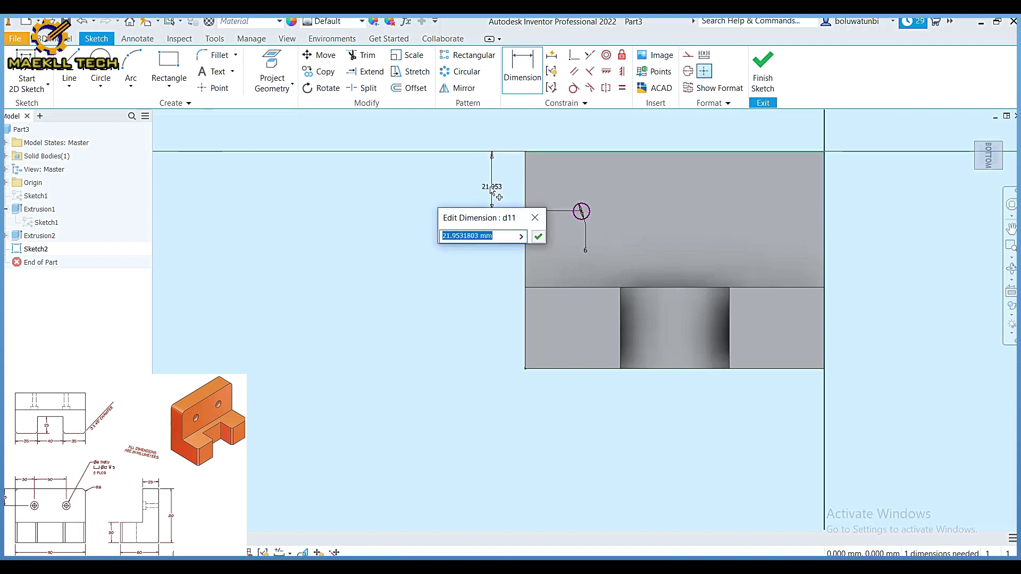
text(25)
key(Return)
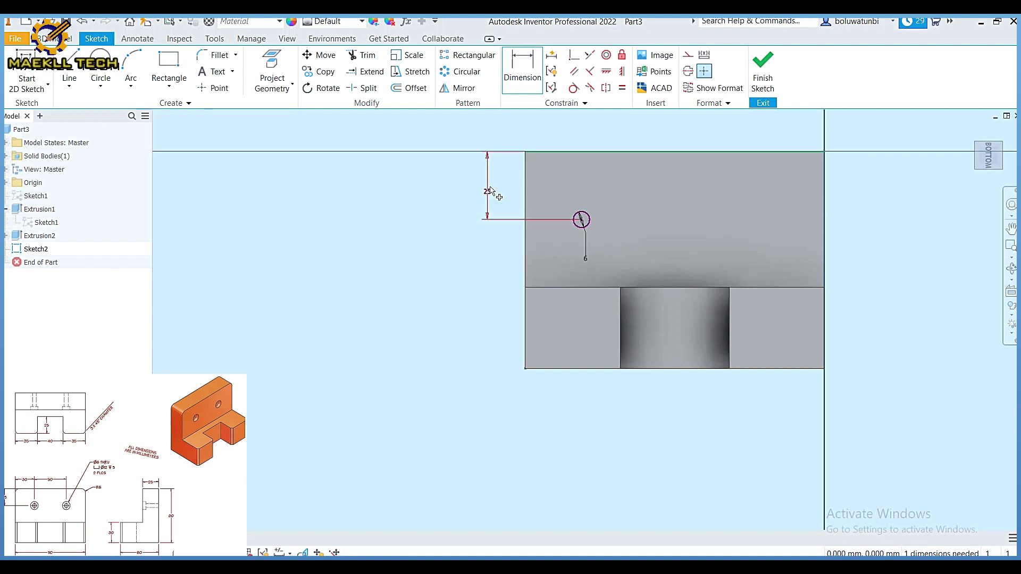
Step: Dimension the circle's centre 30 mm from the plate's left edge
click(525, 210)
click(580, 218)
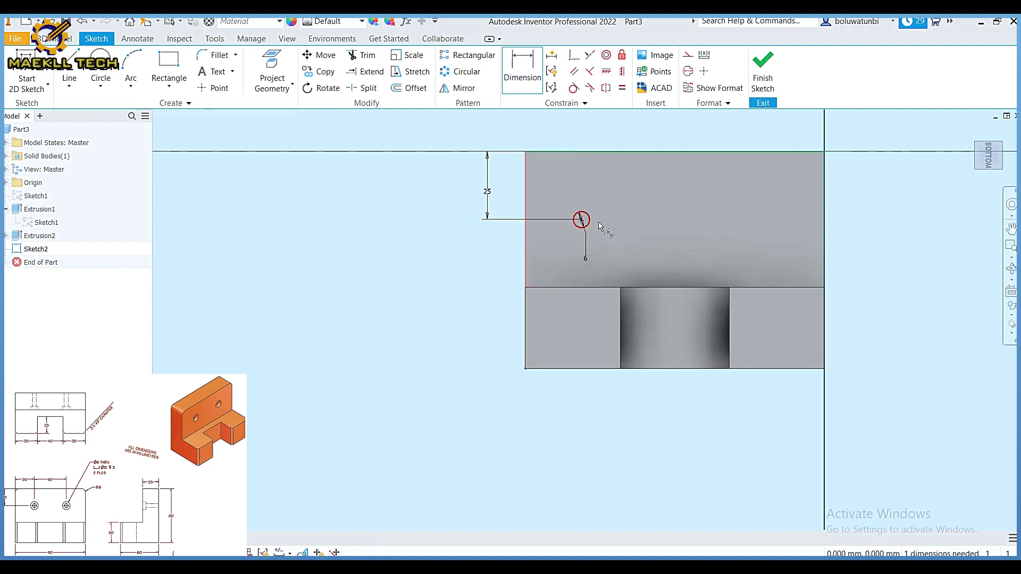
click(553, 136)
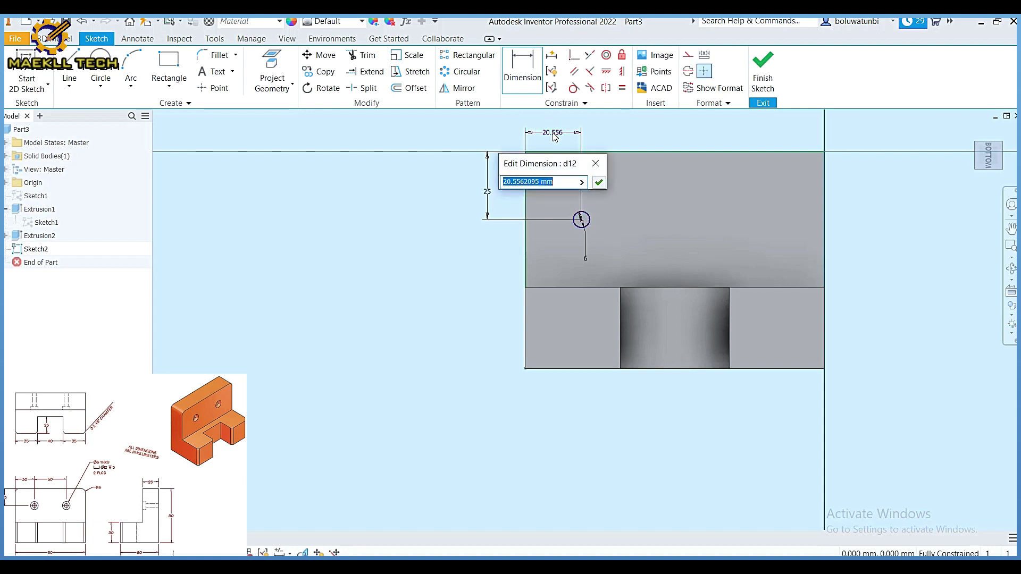
text(30)
key(Return)
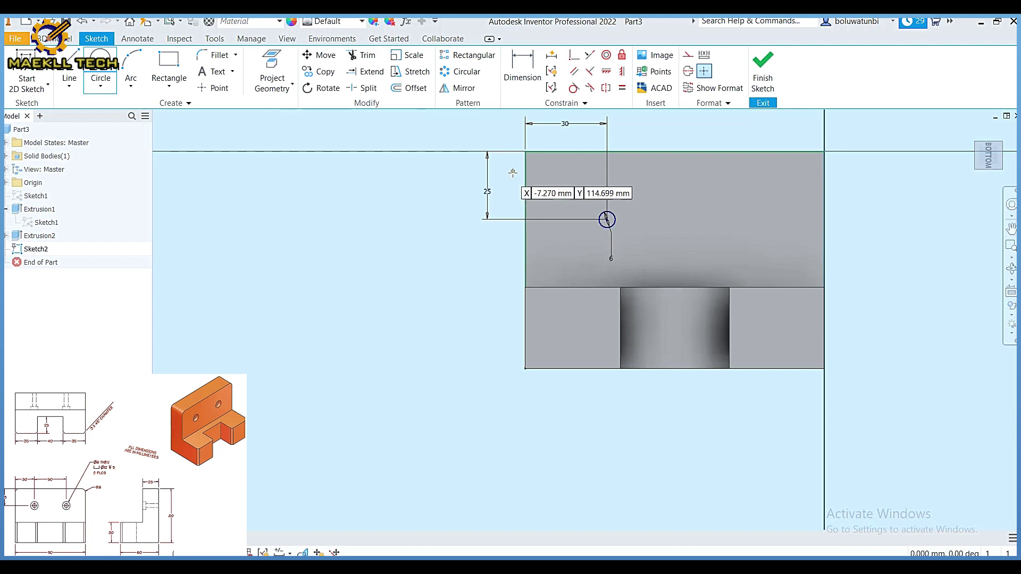
Step: Draw a second 6 mm diameter circle to the right of the first, level with its centre
click(695, 219)
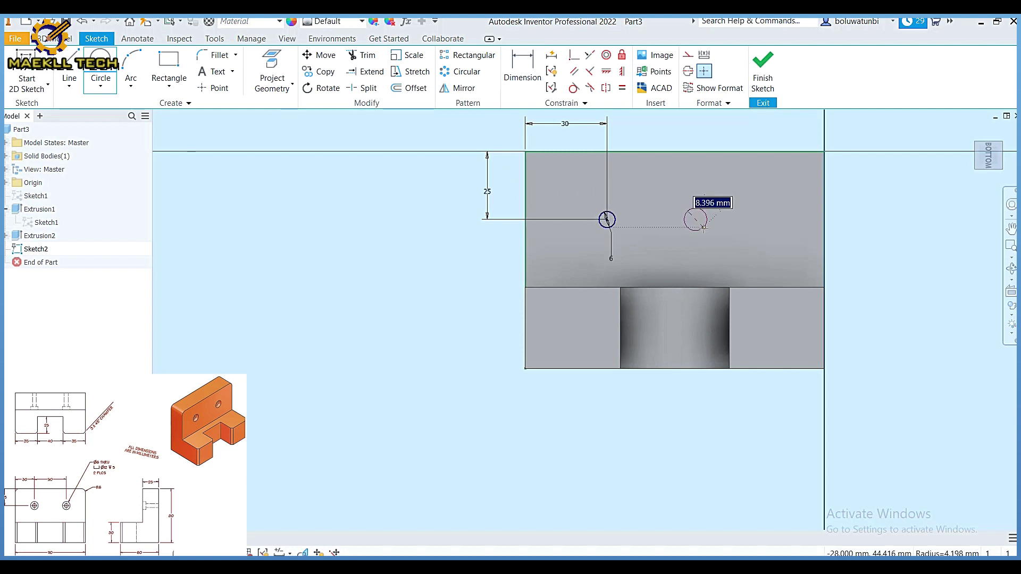
text(6)
key(Return)
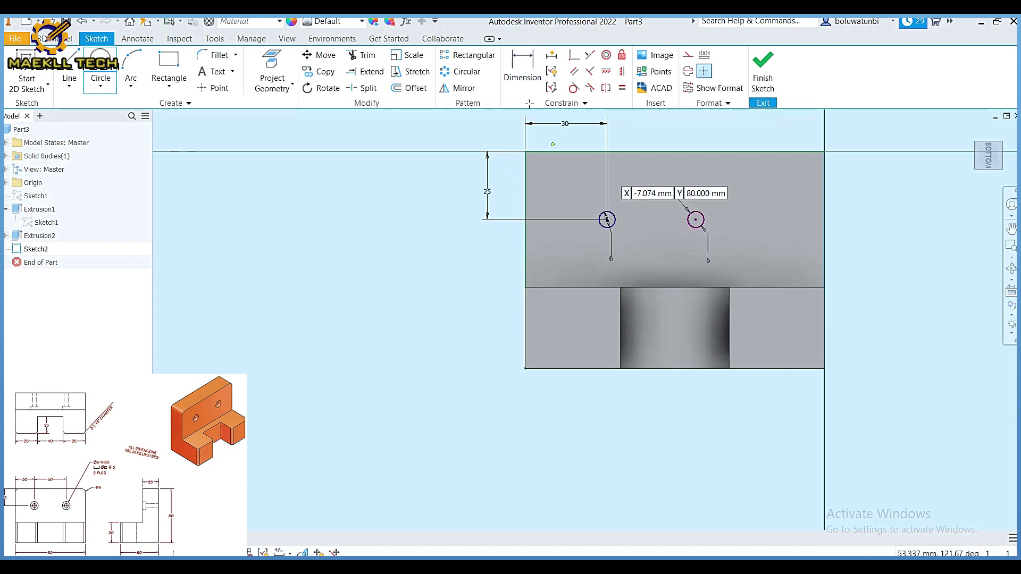
Step: Dimension the centre-to-centre spacing of the two circles as 50 mm and finish the hole sketch
click(522, 70)
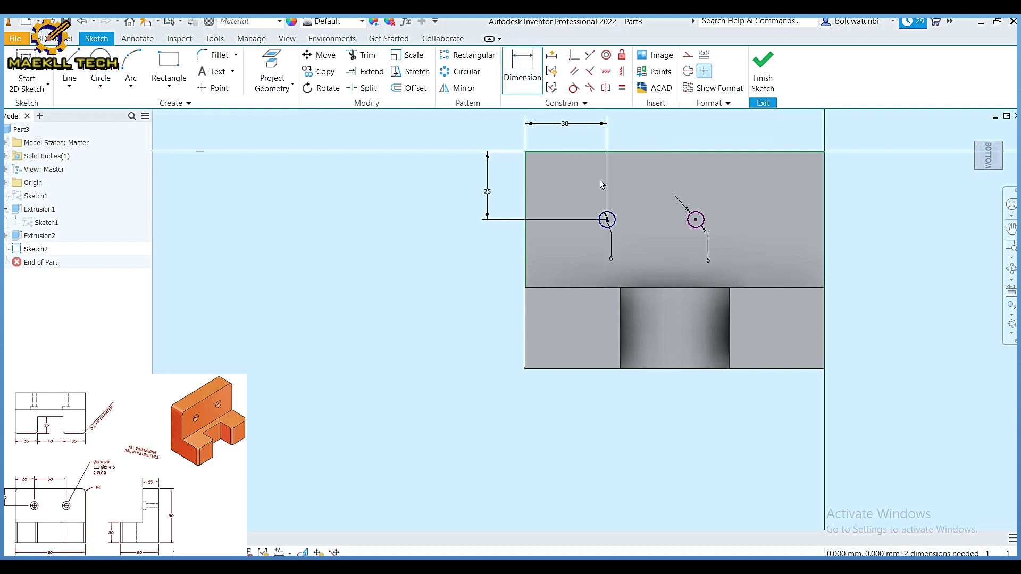
click(606, 220)
click(695, 220)
click(633, 133)
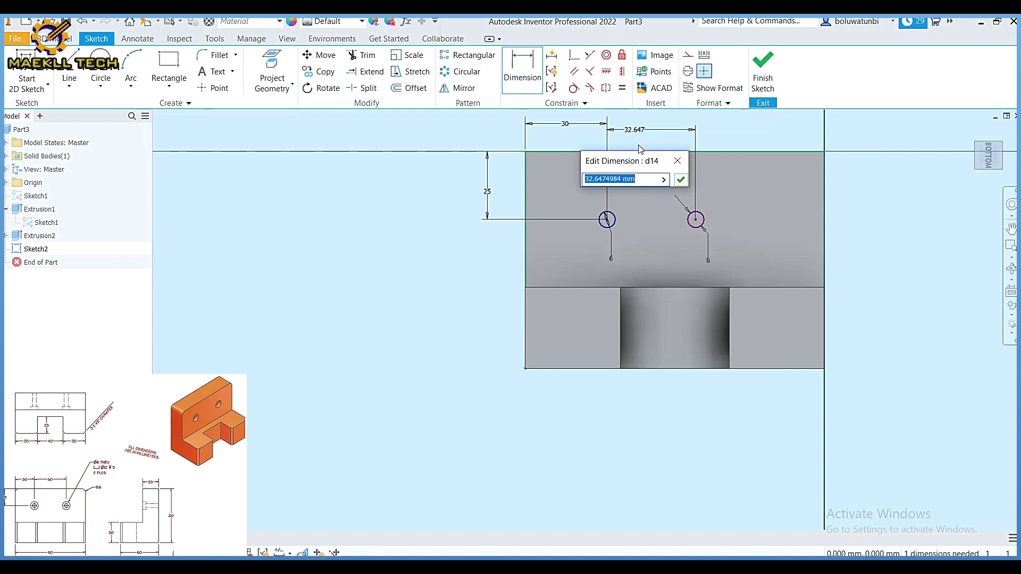
text(50)
key(Return)
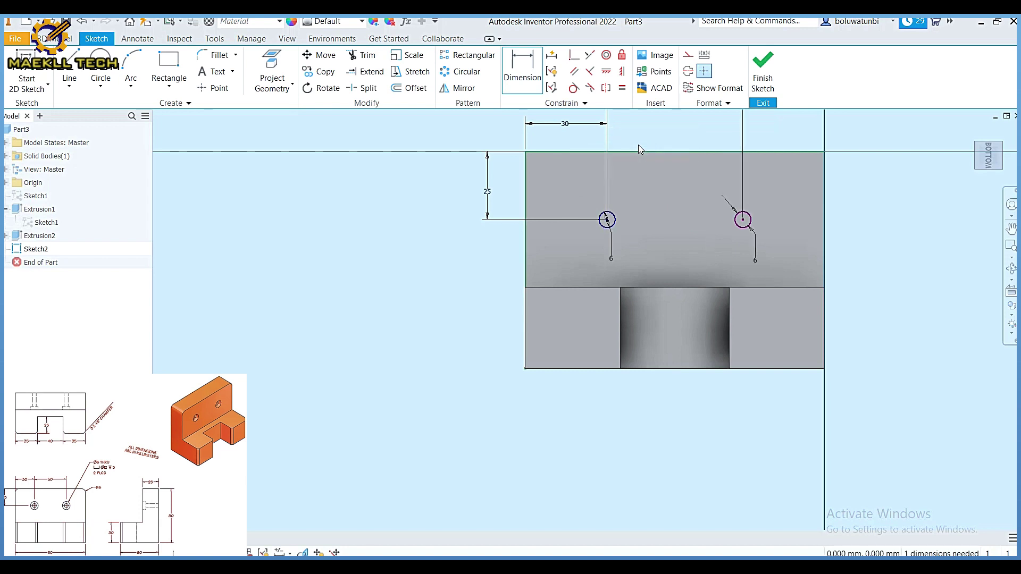
click(774, 74)
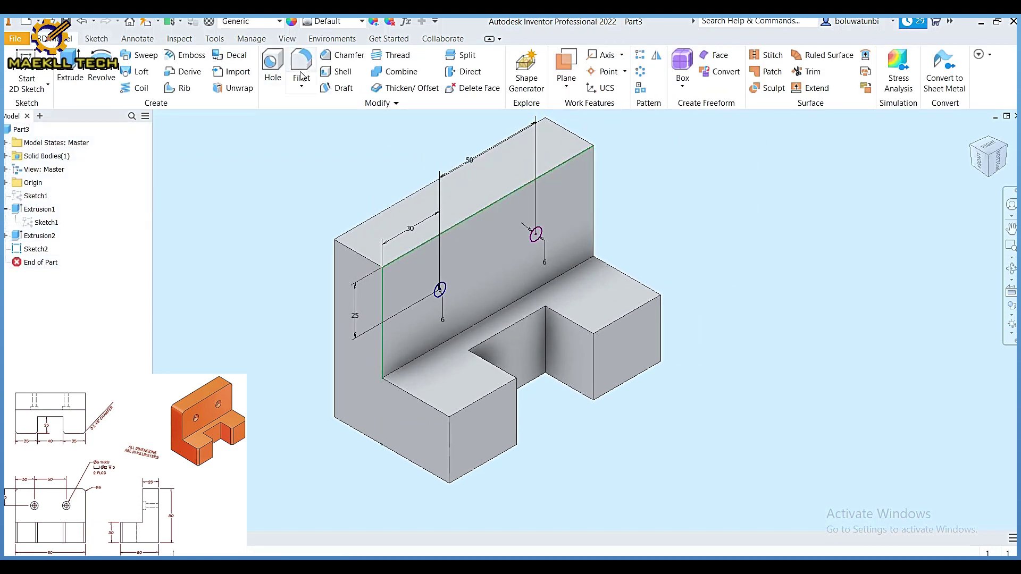
Step: Create a 6 mm counterbored hole at the left circle's centre, with a 12 mm counterbore diameter and 5 mm counterbore depth
click(273, 66)
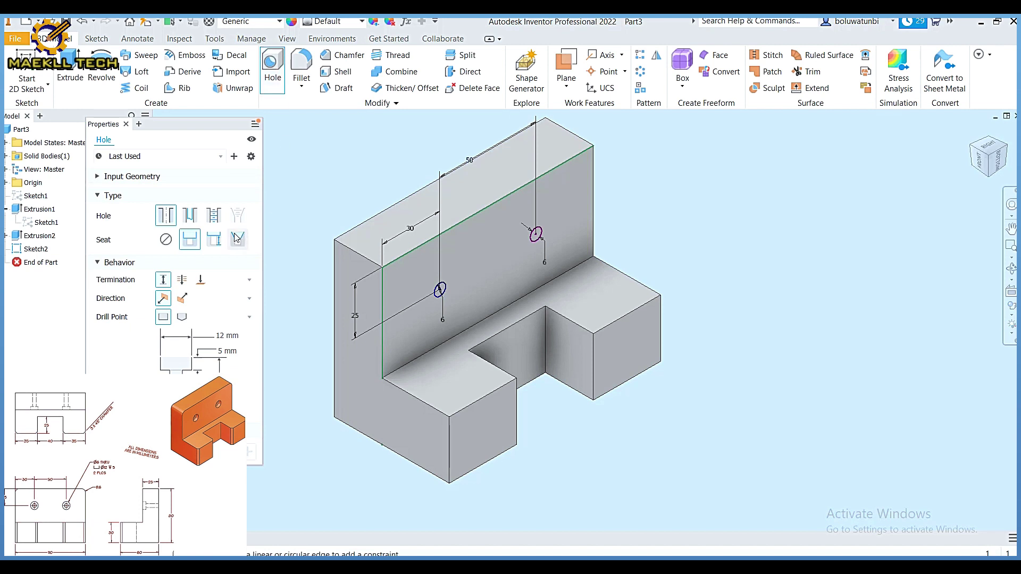
click(213, 243)
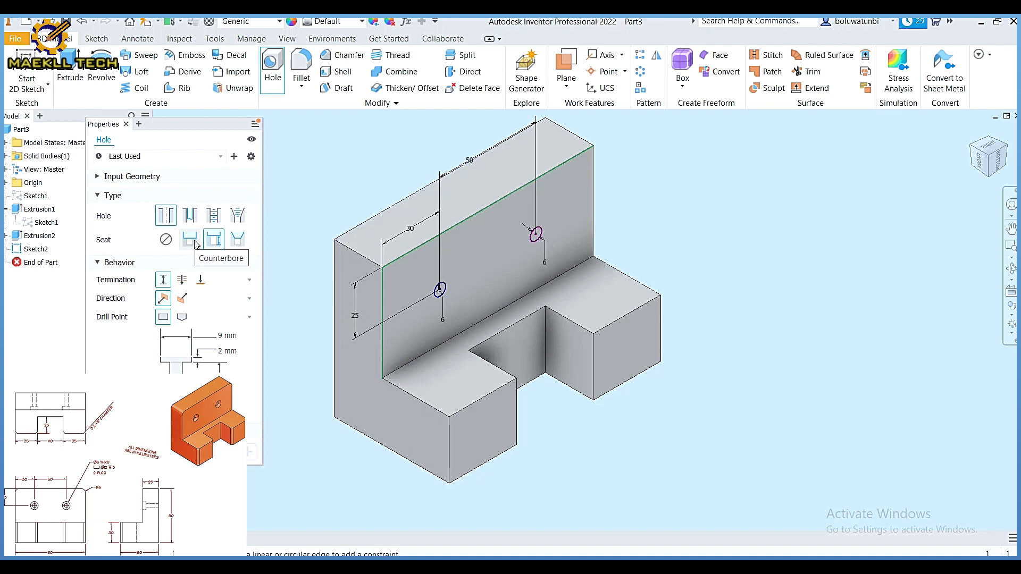
click(191, 240)
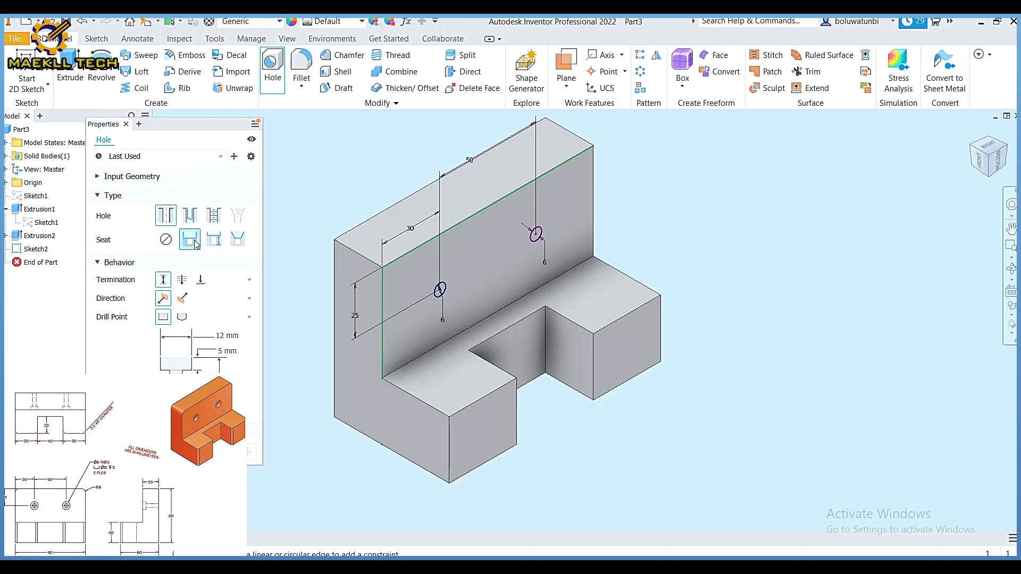
click(441, 290)
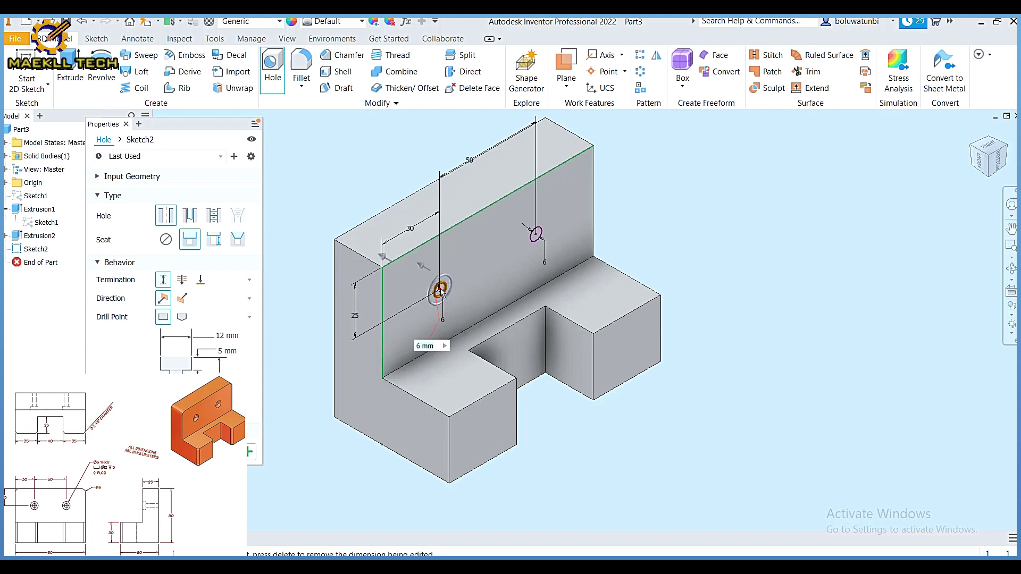
click(227, 336)
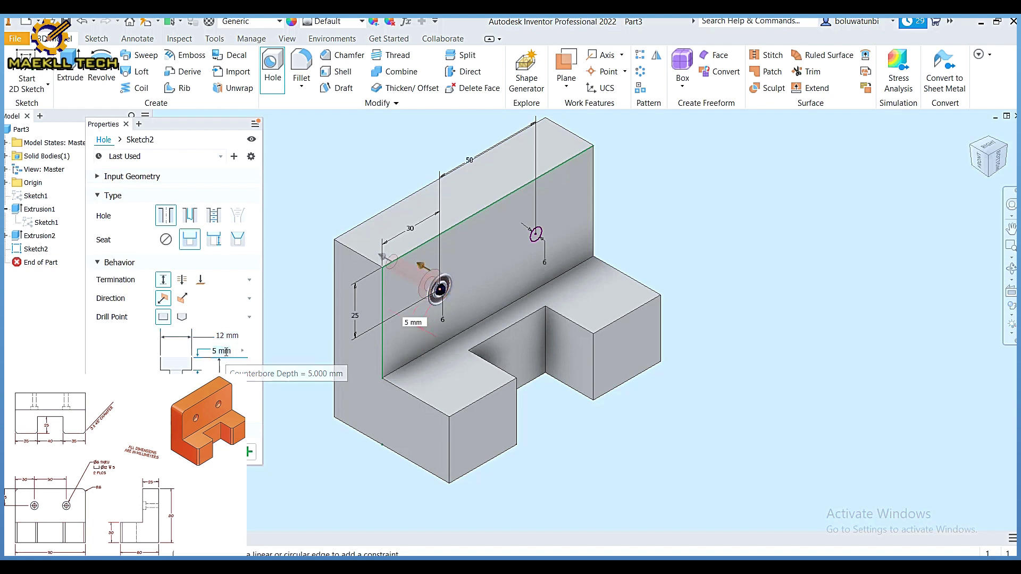
click(227, 352)
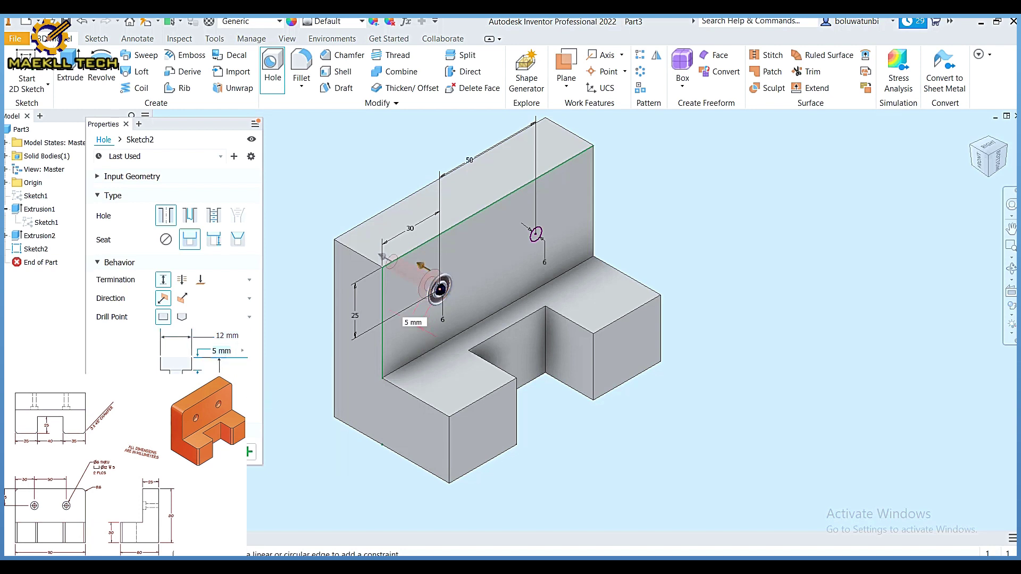
key(Tab)
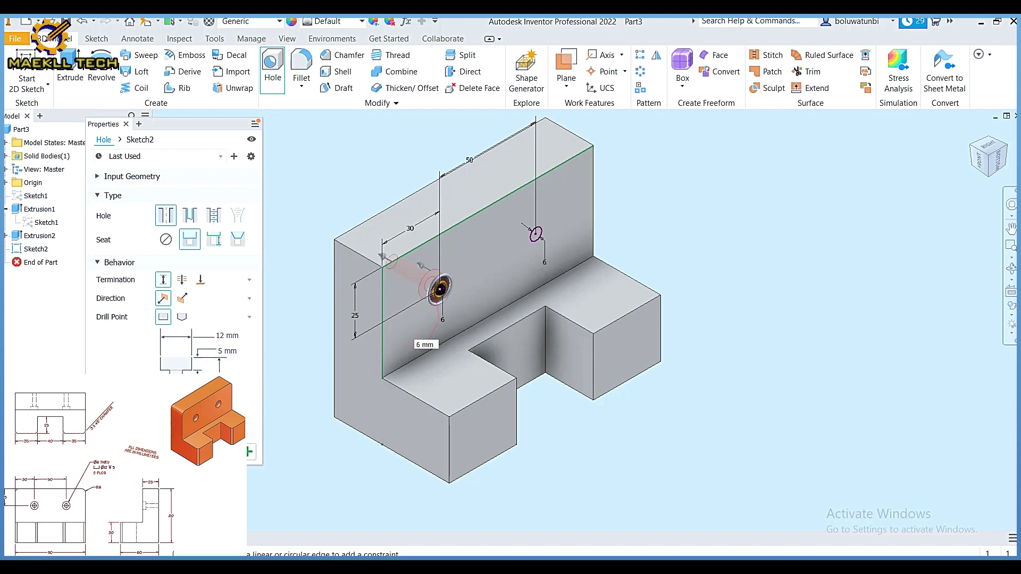
key(Return)
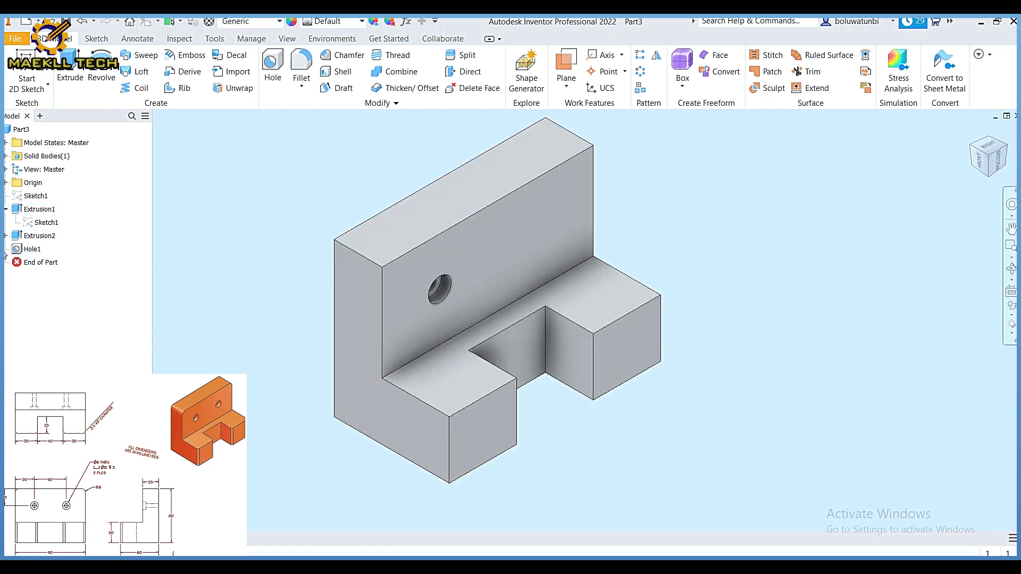
Step: Share the sketch used by the first hole so its second circle can be reused
click(6, 249)
right_click(42, 265)
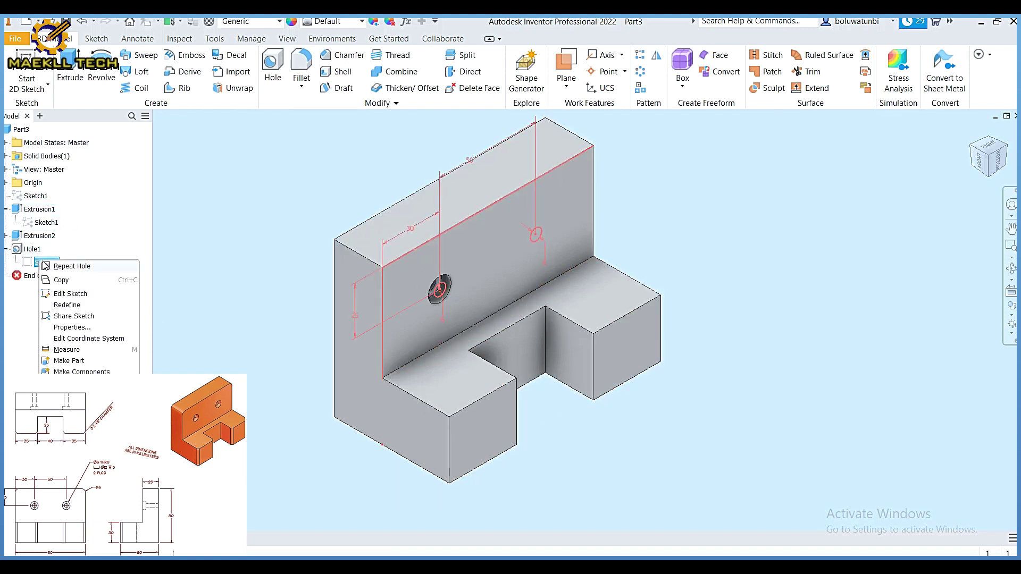
click(75, 317)
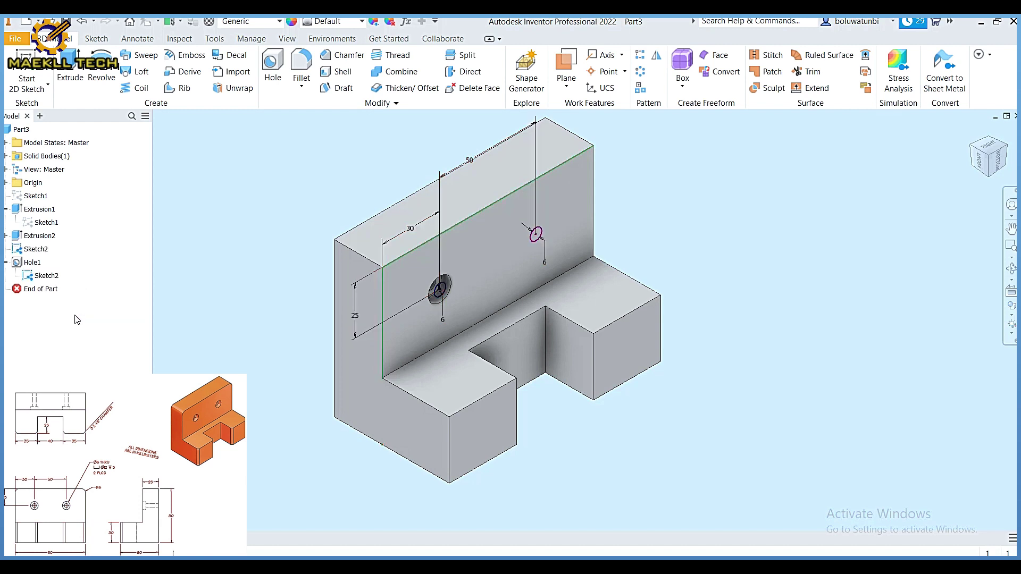
Step: Create a matching 6 mm counterbored hole at the right circle's centre, with a 12 mm diameter, 5 mm deep counterbore
click(273, 60)
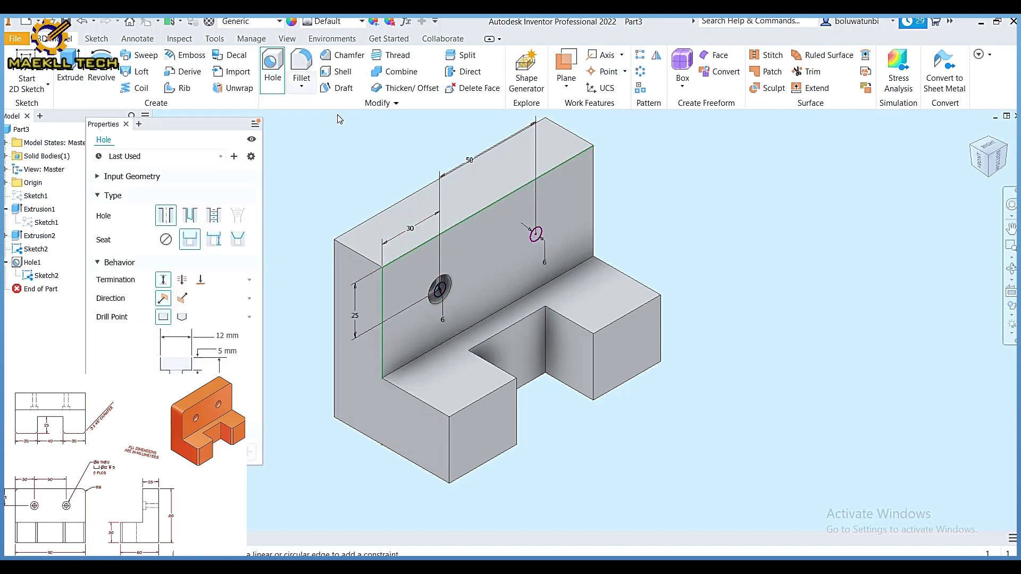
click(537, 234)
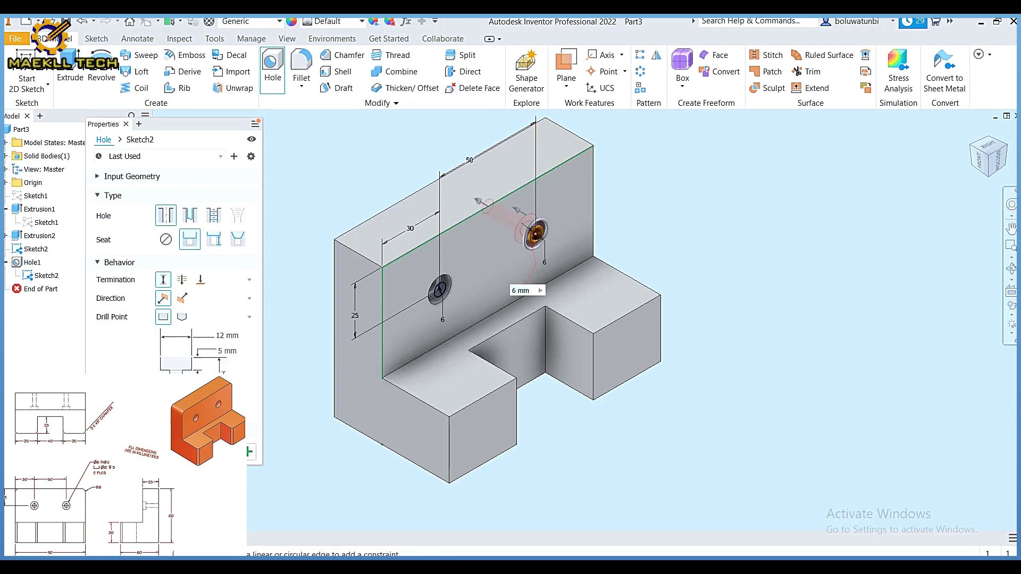
click(186, 242)
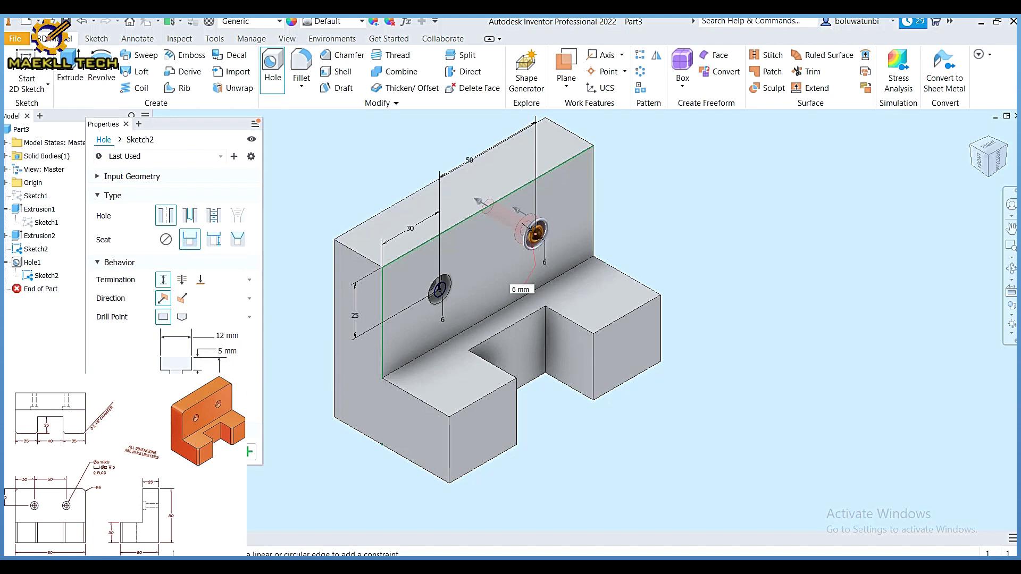
key(Return)
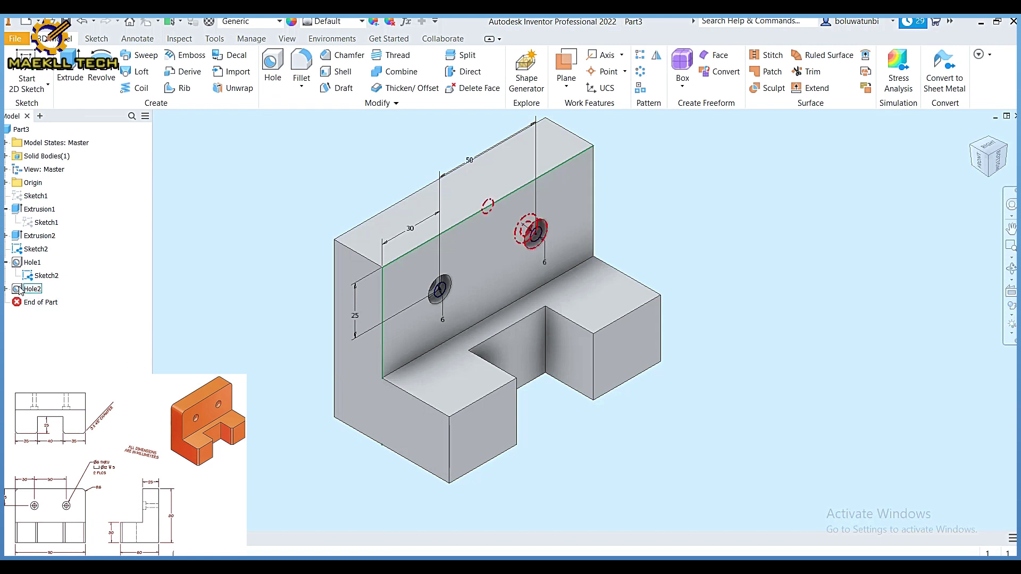
Step: Hide the shared hole sketch and its dimensions on the plate
right_click(42, 277)
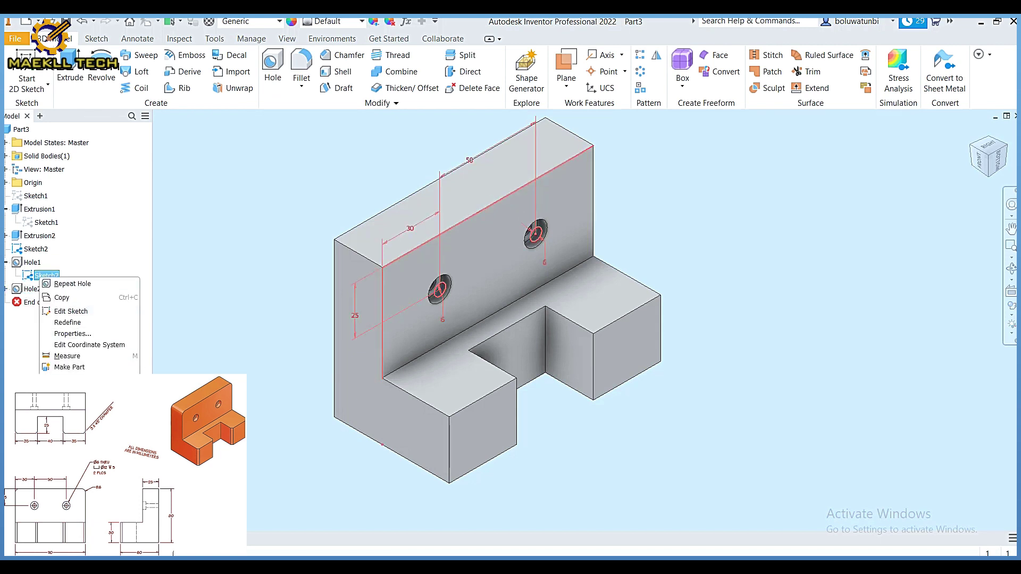
key(Escape)
key(Escape)
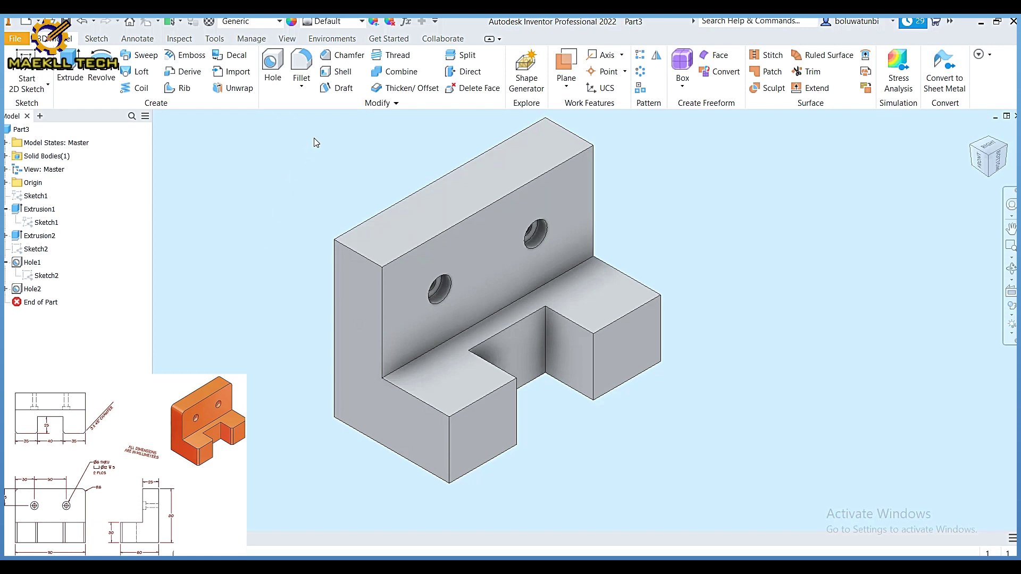
Step: Fillet the two short top corner edges of the upright plate with a 6 mm radius
click(304, 63)
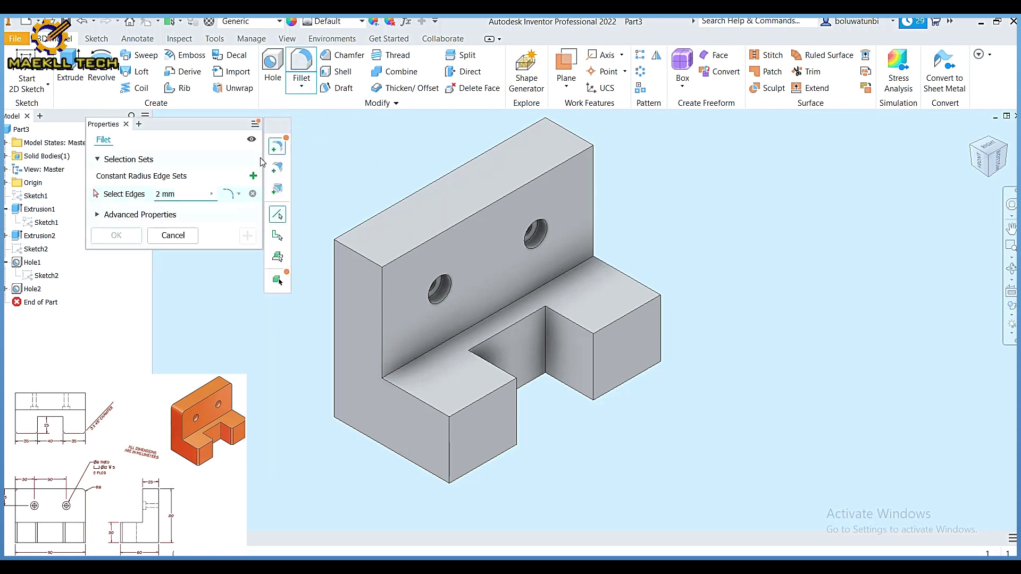
text(6)
click(370, 234)
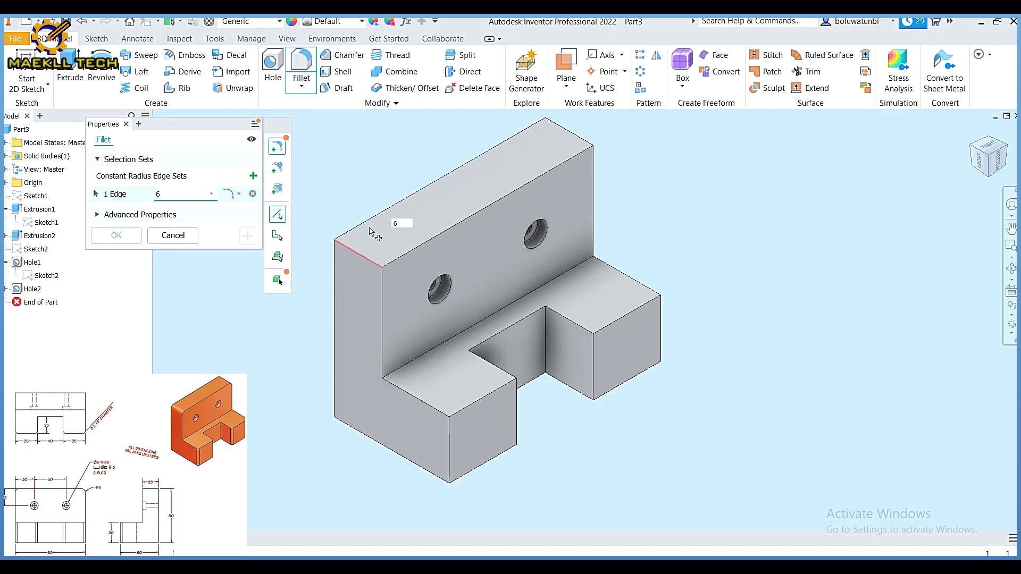
click(568, 133)
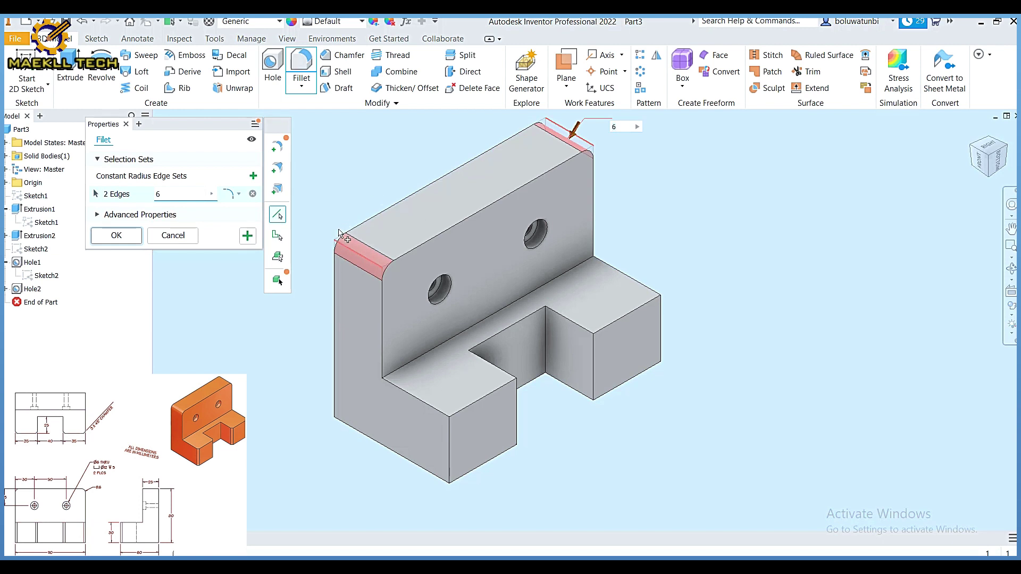
click(124, 238)
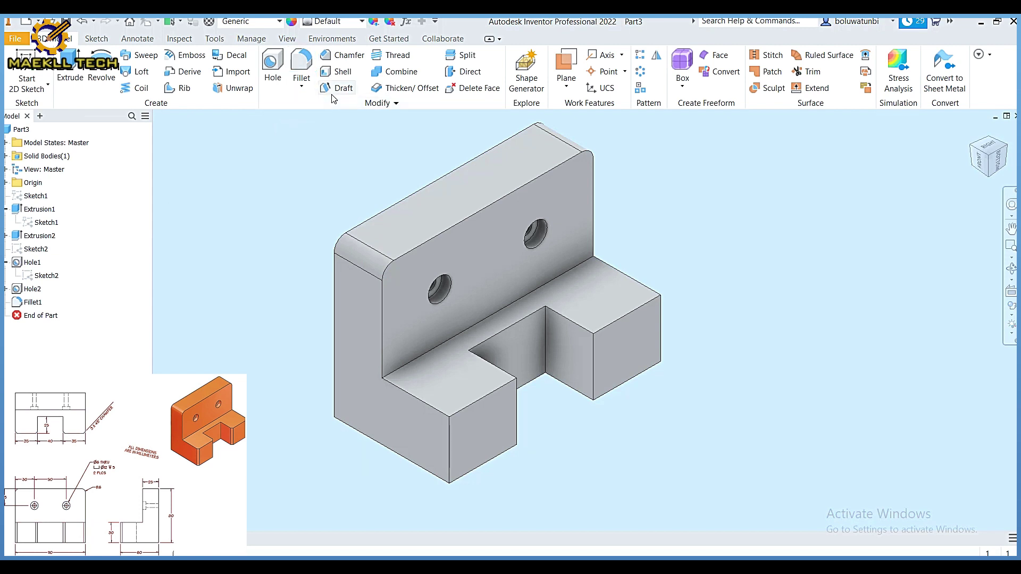
Step: Chamfer the four front vertical edges of the two base legs with a 5 mm distance
click(343, 55)
click(326, 181)
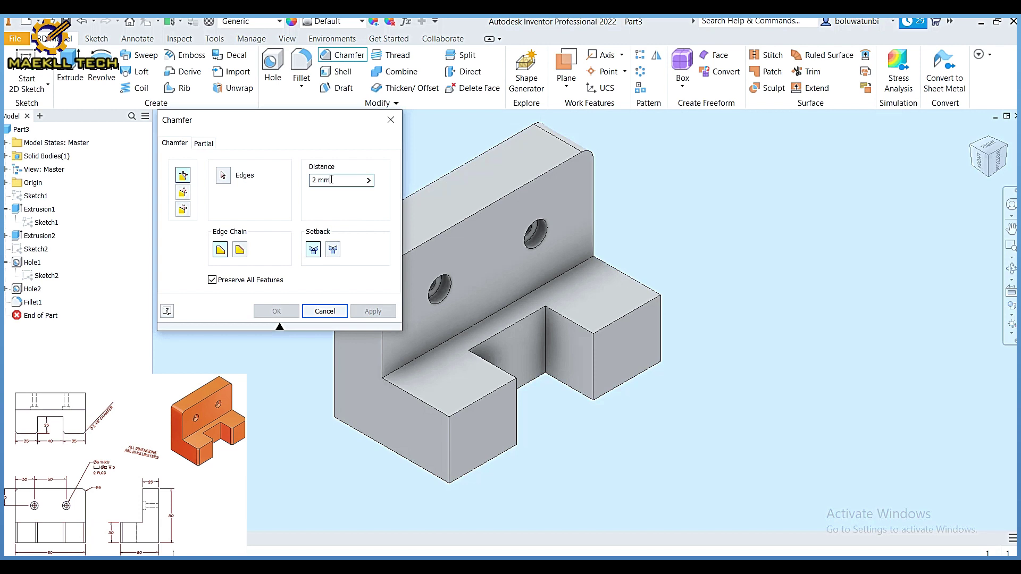
double_click(333, 177)
text(5)
click(494, 426)
click(518, 413)
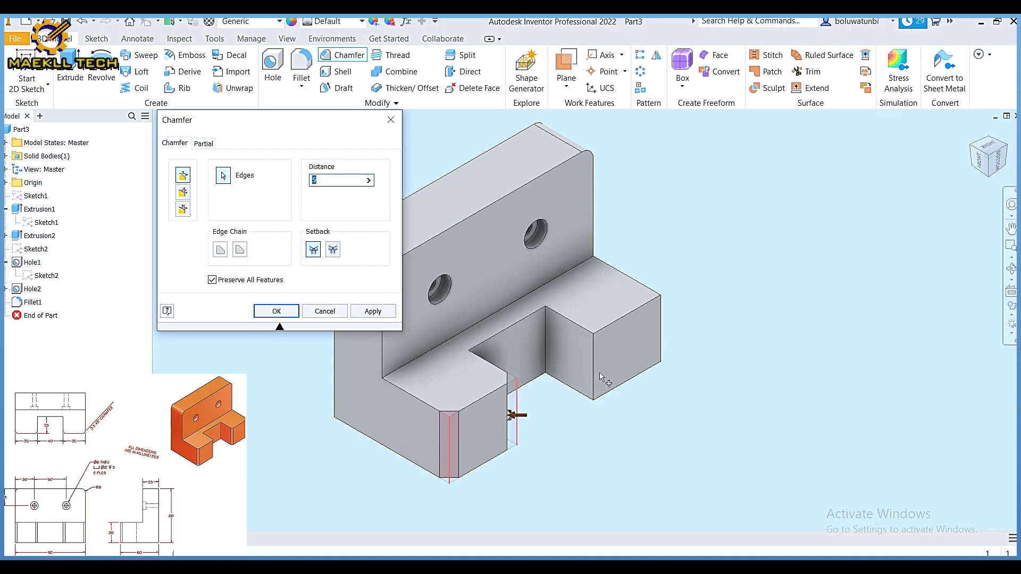
click(594, 367)
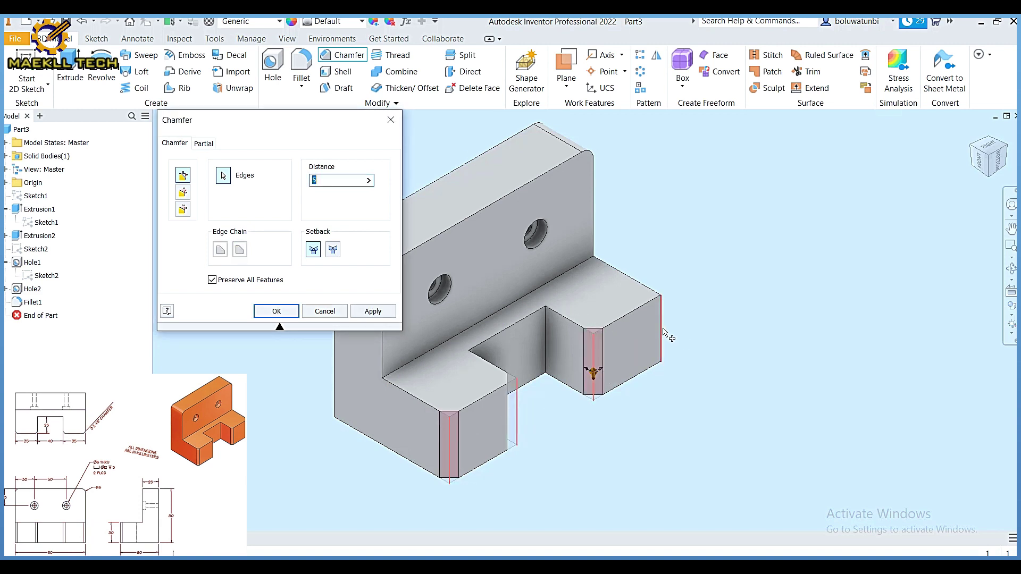
click(661, 333)
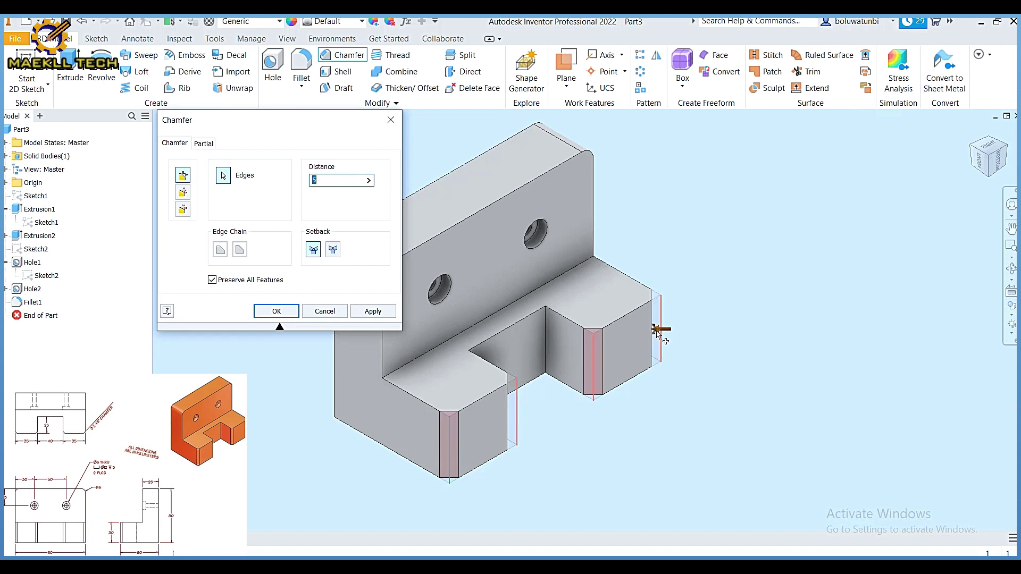
click(277, 312)
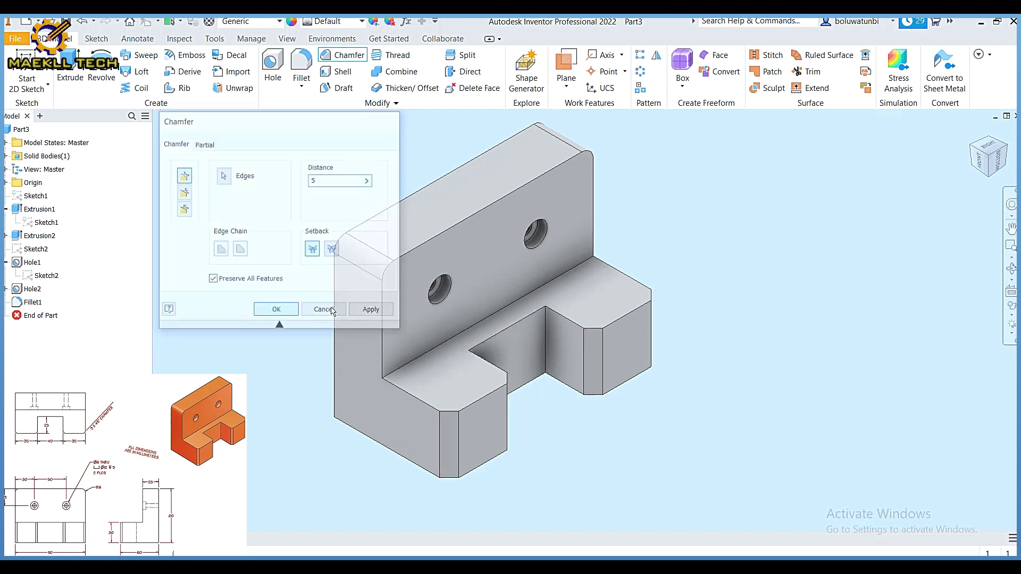
Step: Assign the Gold material to the finished bracket
middle_drag(350, 304, 394, 355)
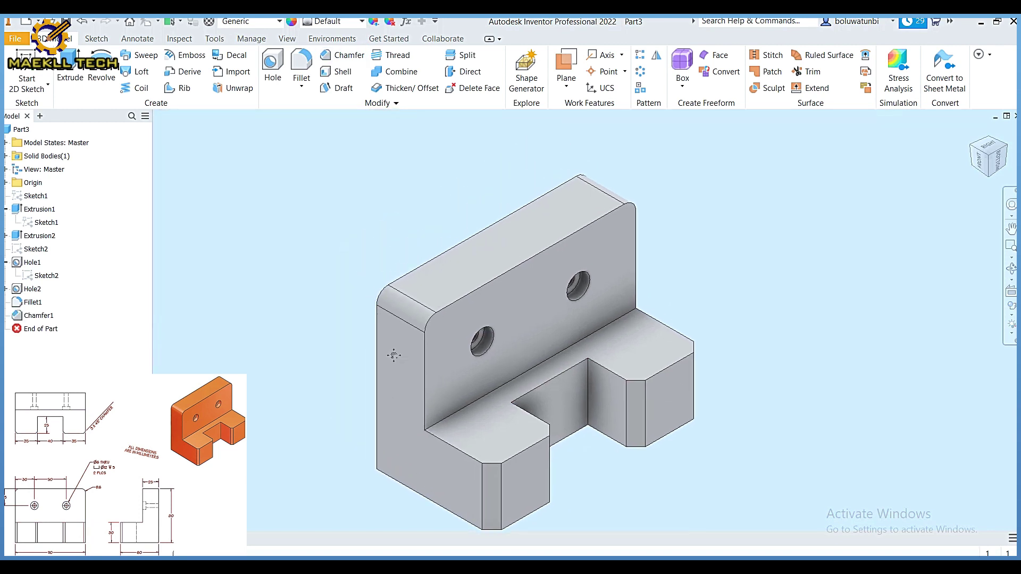
click(1009, 151)
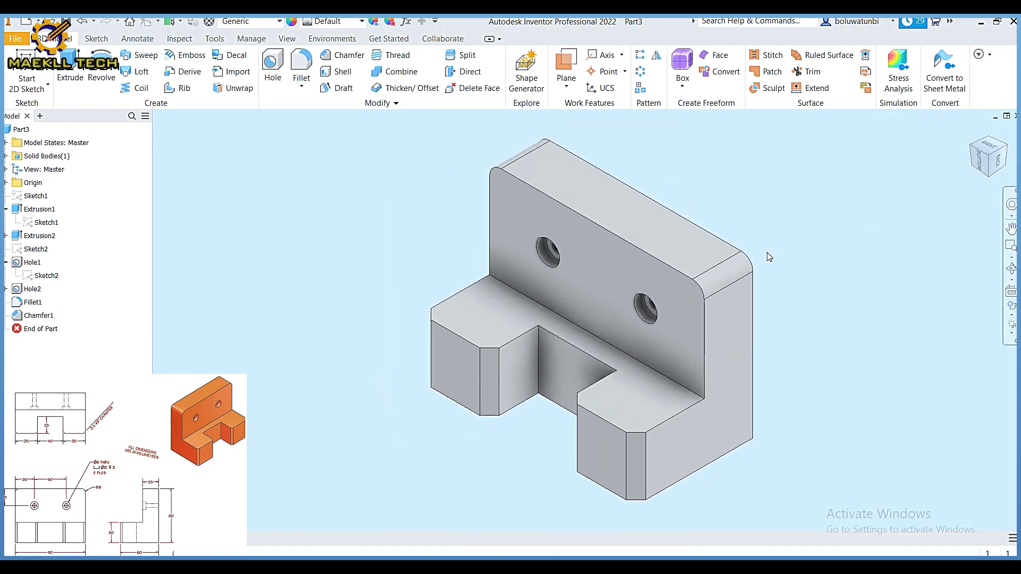
click(280, 21)
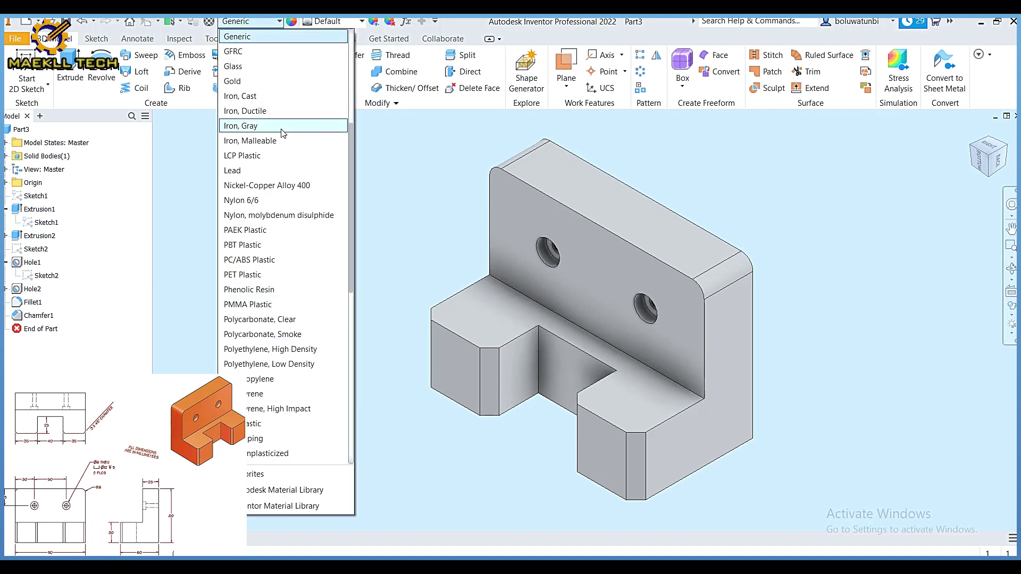
click(249, 82)
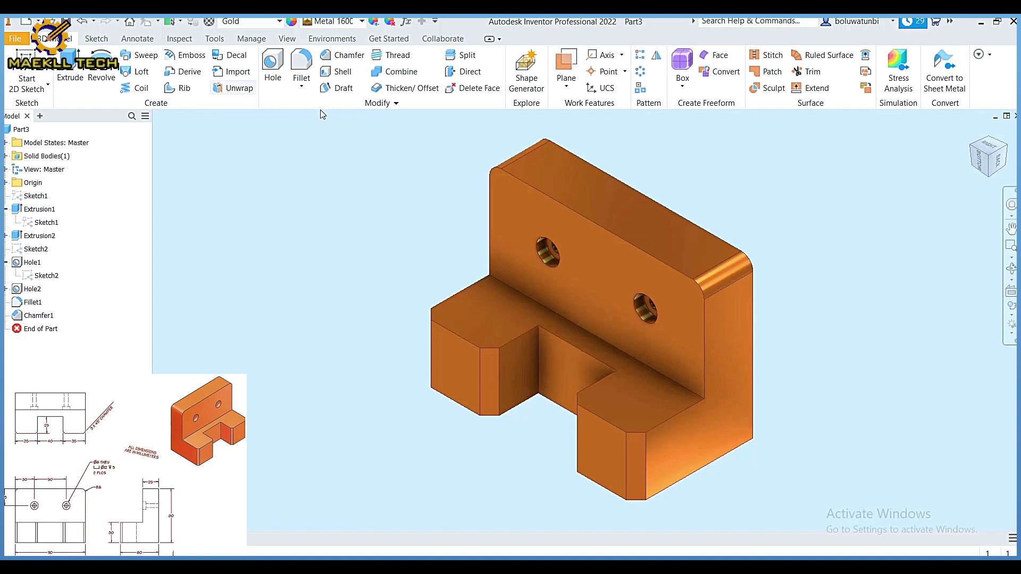
Step: Examine the finished bracket from the front and from both isometric sides
click(974, 155)
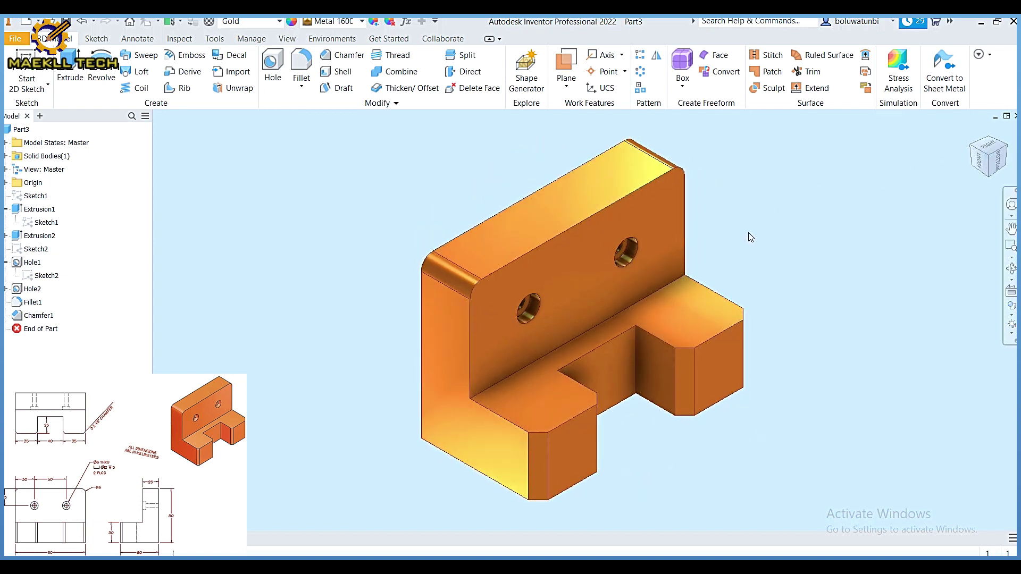
scroll(749, 236, up, 3)
scroll(748, 235, down, 6)
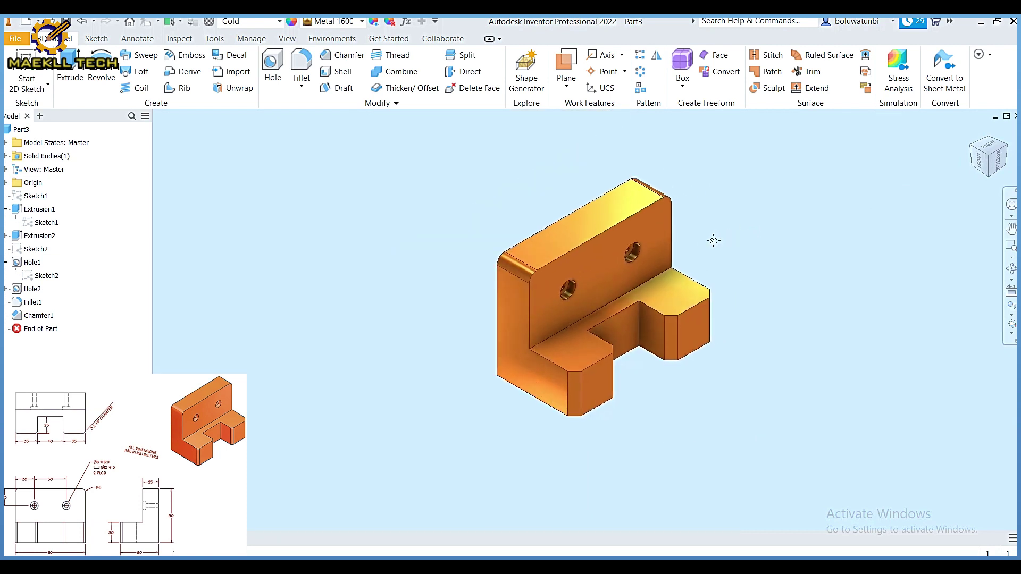
click(995, 164)
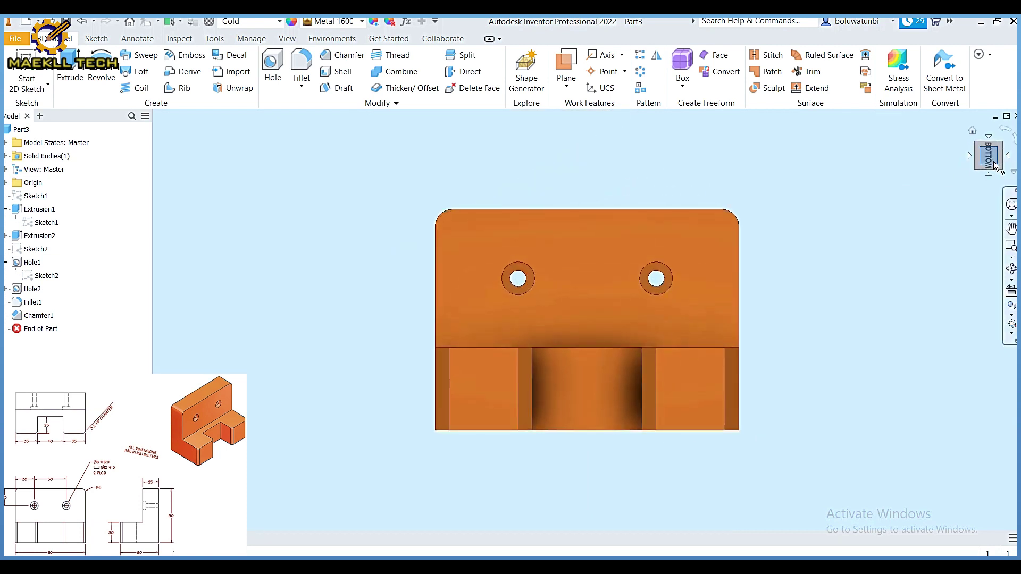
click(1000, 146)
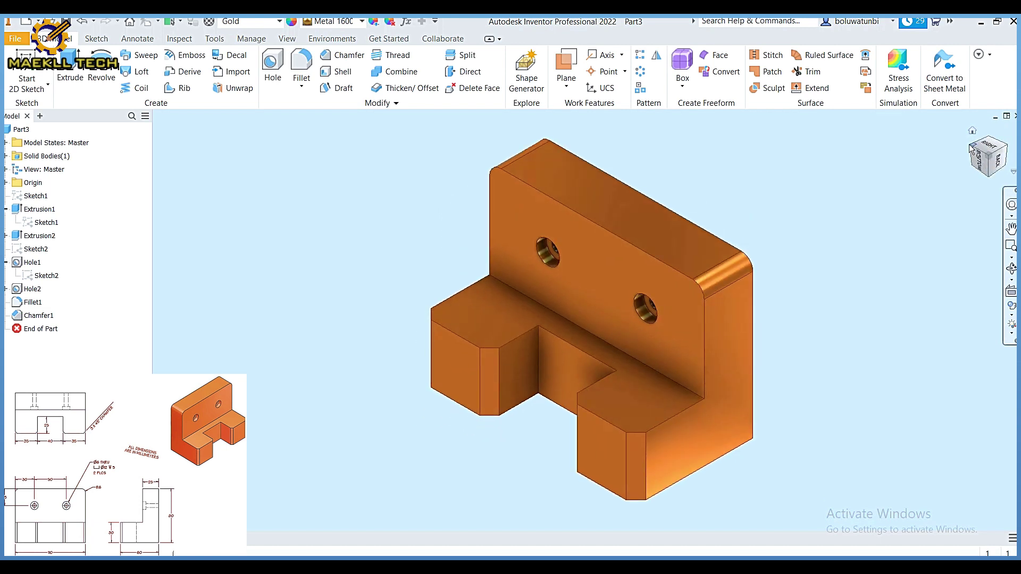
click(972, 149)
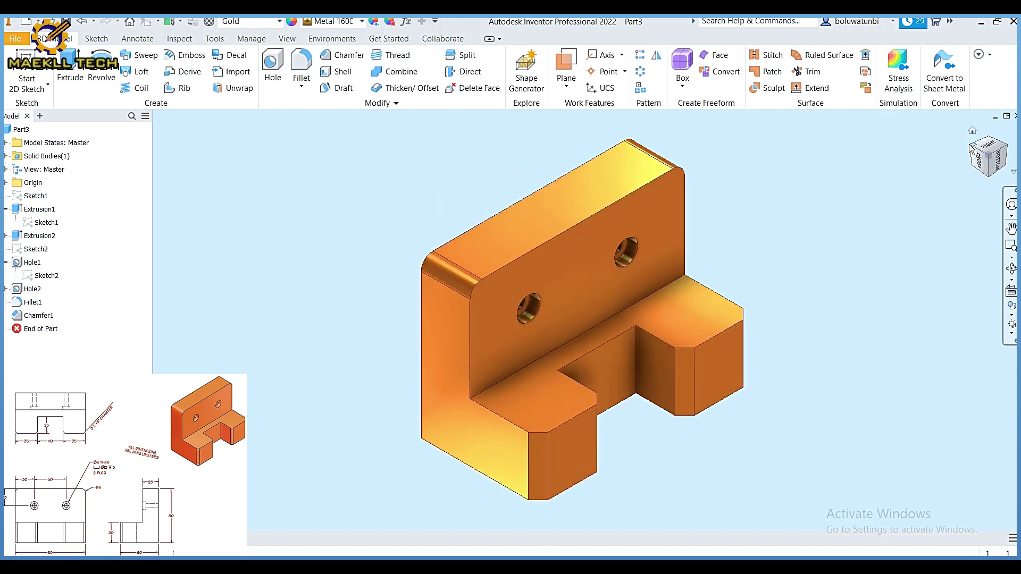